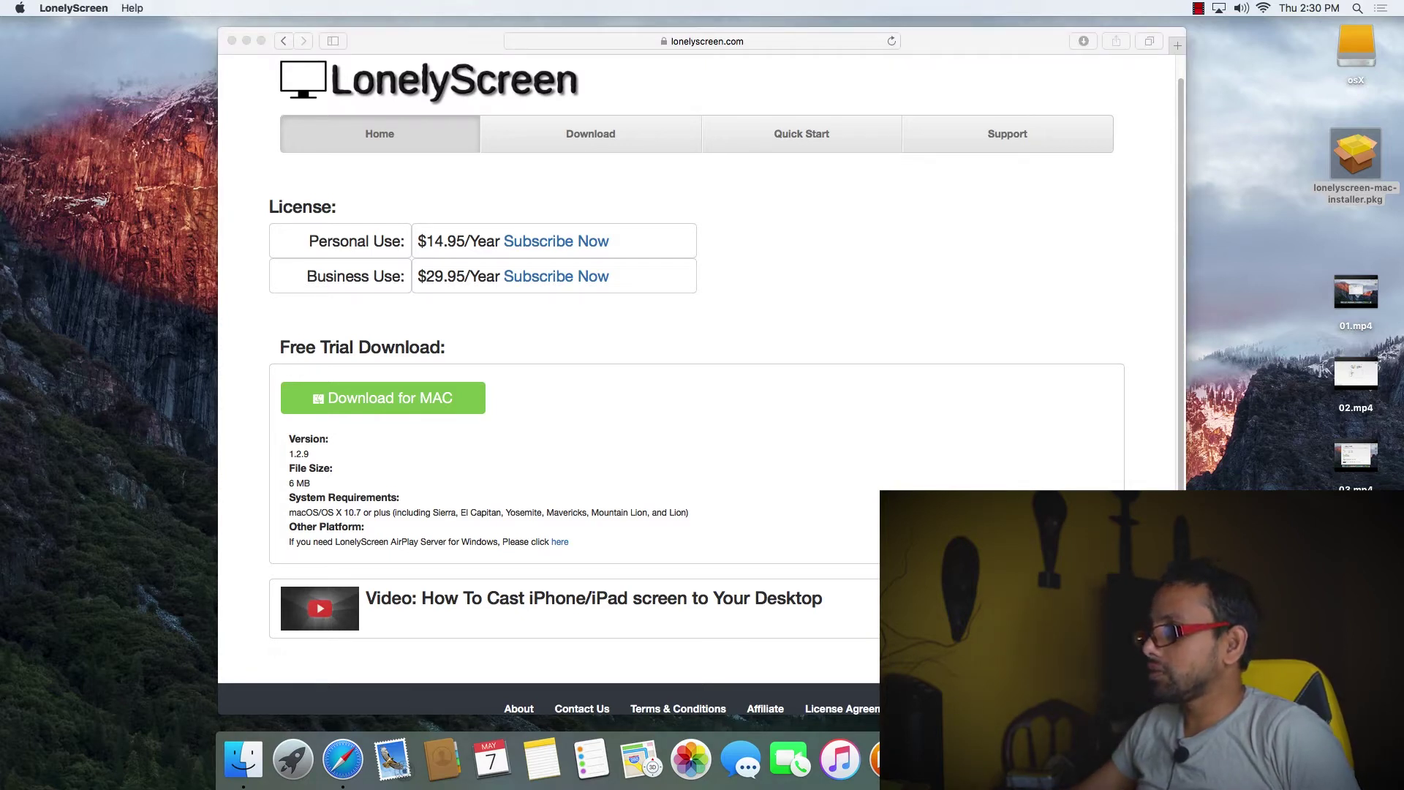
Move the LonelyScreen Safari window to the upper left and show Launchpad's app grid
{"action": "left_click_drag", "start_coordinate": [352, 42], "coordinate": [179, 32]}
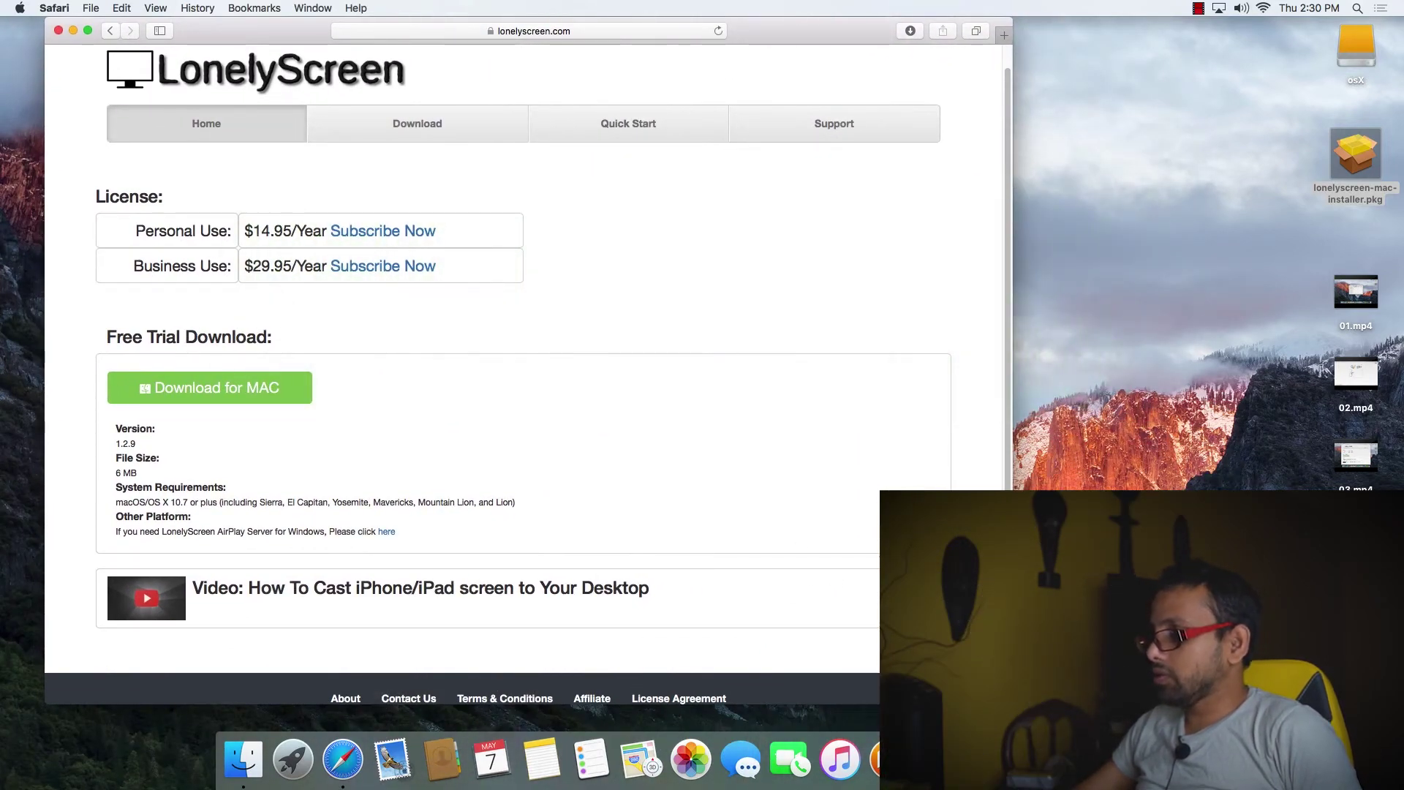
{"action": "left_click", "coordinate": [358, 761]}
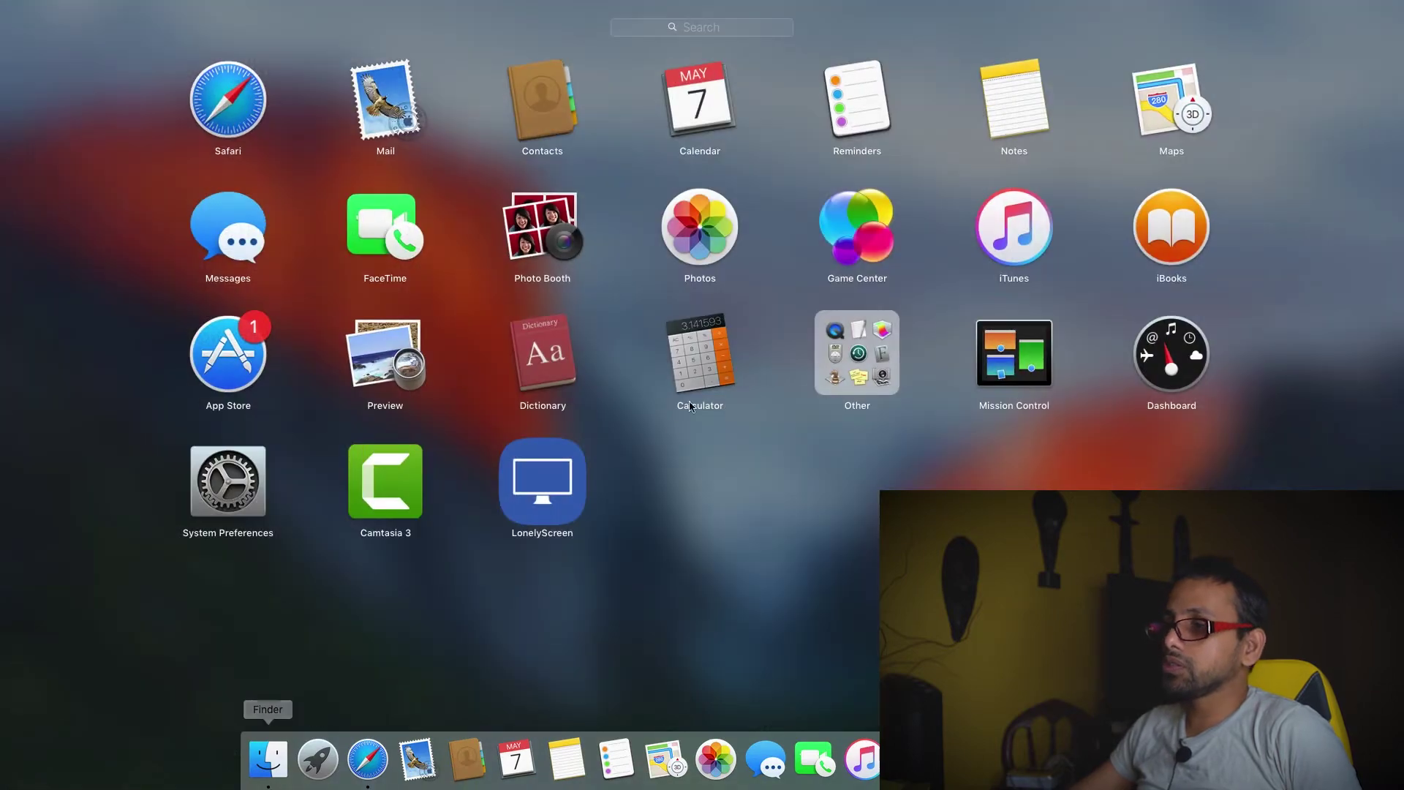
Launch LonelyScreen, confirm its server name stays myscreen, and bring Safari back to the front
{"action": "left_click", "coordinate": [559, 478]}
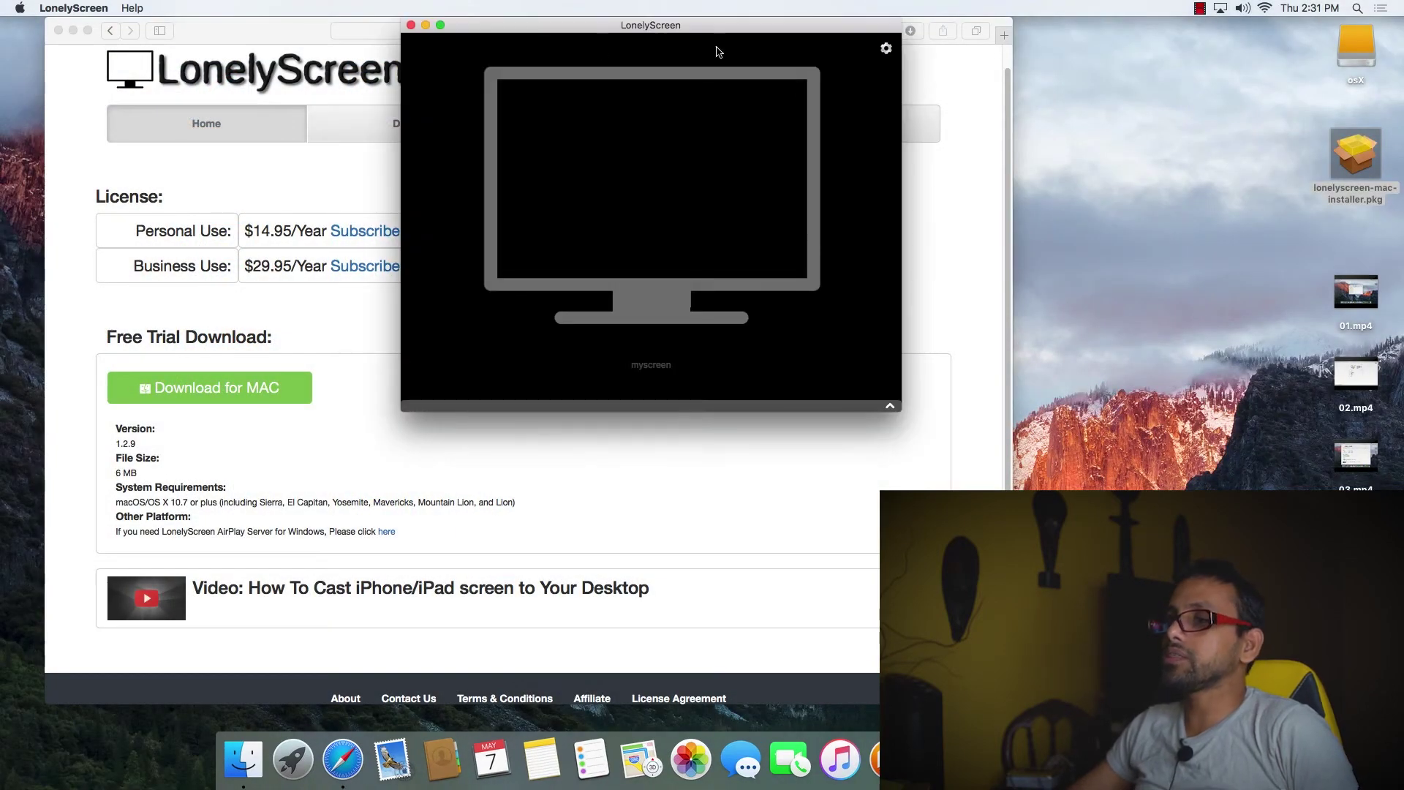
{"action": "left_click", "coordinate": [651, 364]}
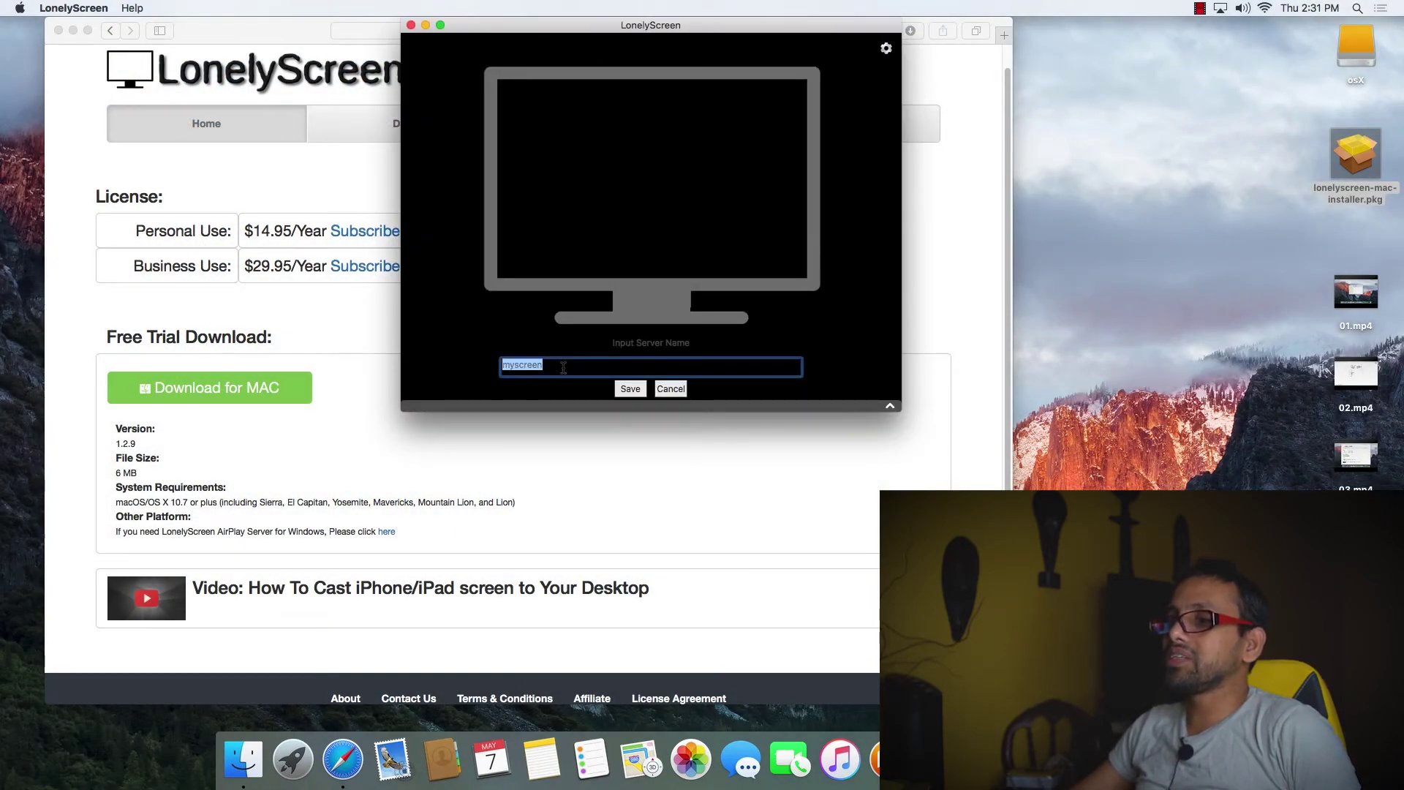
{"action": "left_click", "coordinate": [631, 391]}
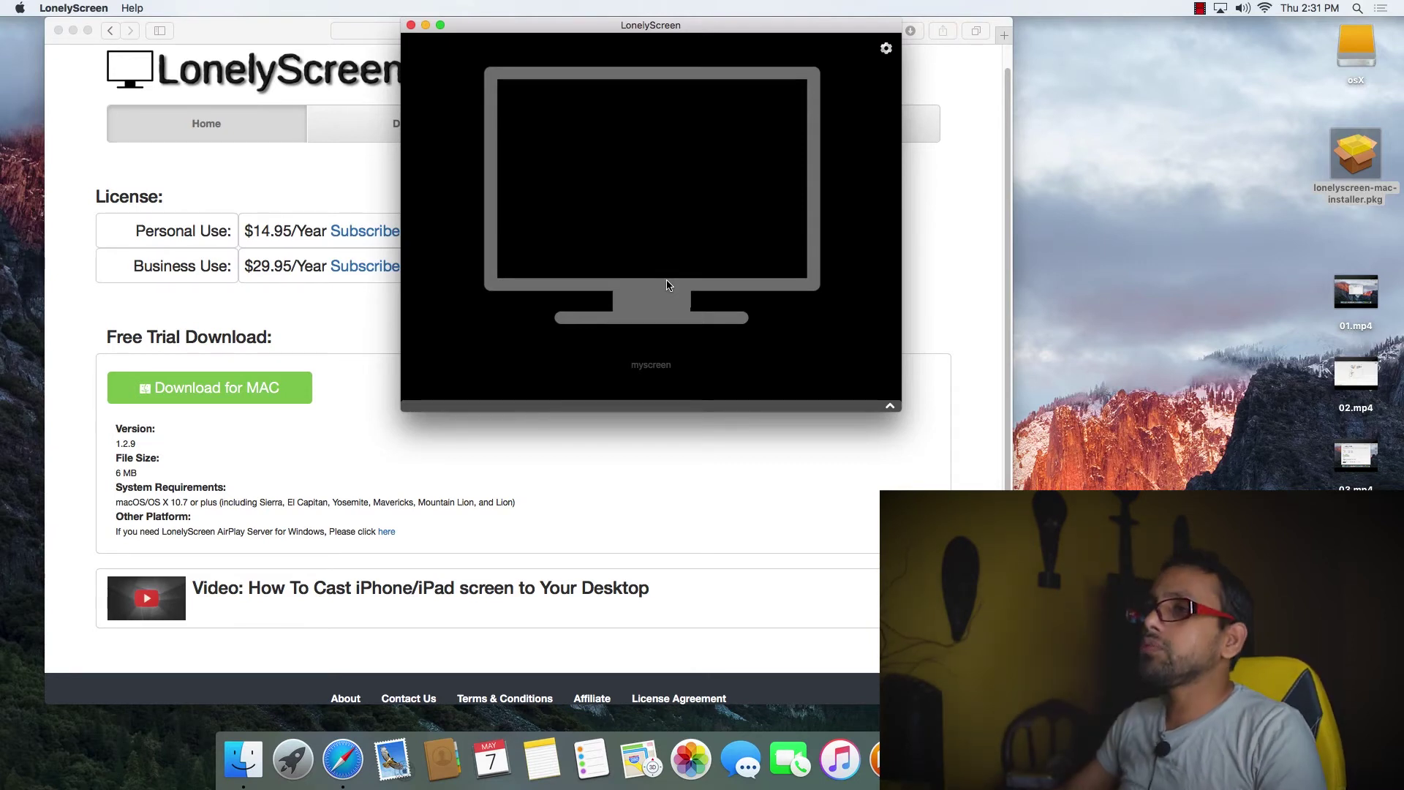
{"action": "left_click", "coordinate": [306, 33]}
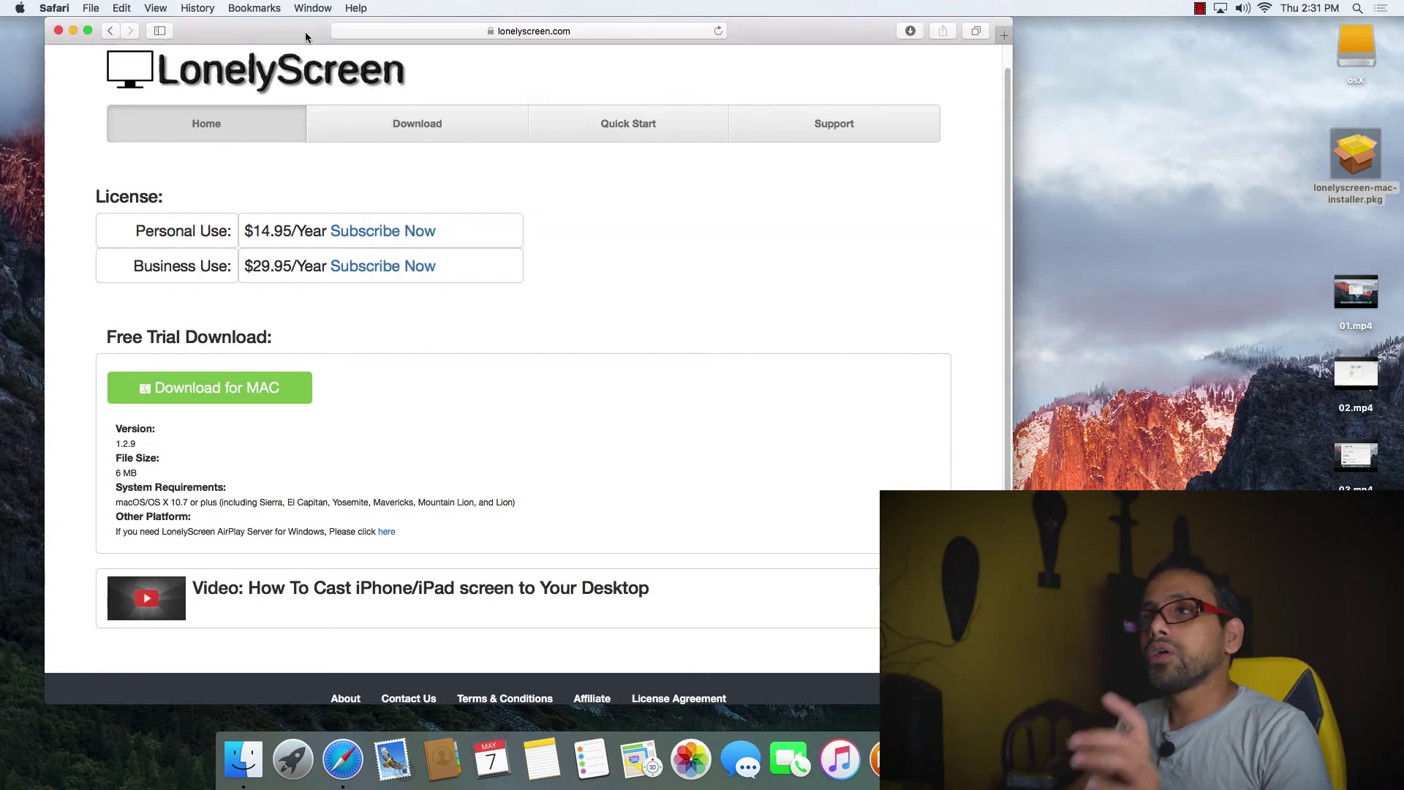
Close the Safari and LonelyScreen windows and open Finder's Applications folder
{"action": "left_click", "coordinate": [61, 30]}
{"action": "left_click", "coordinate": [411, 29]}
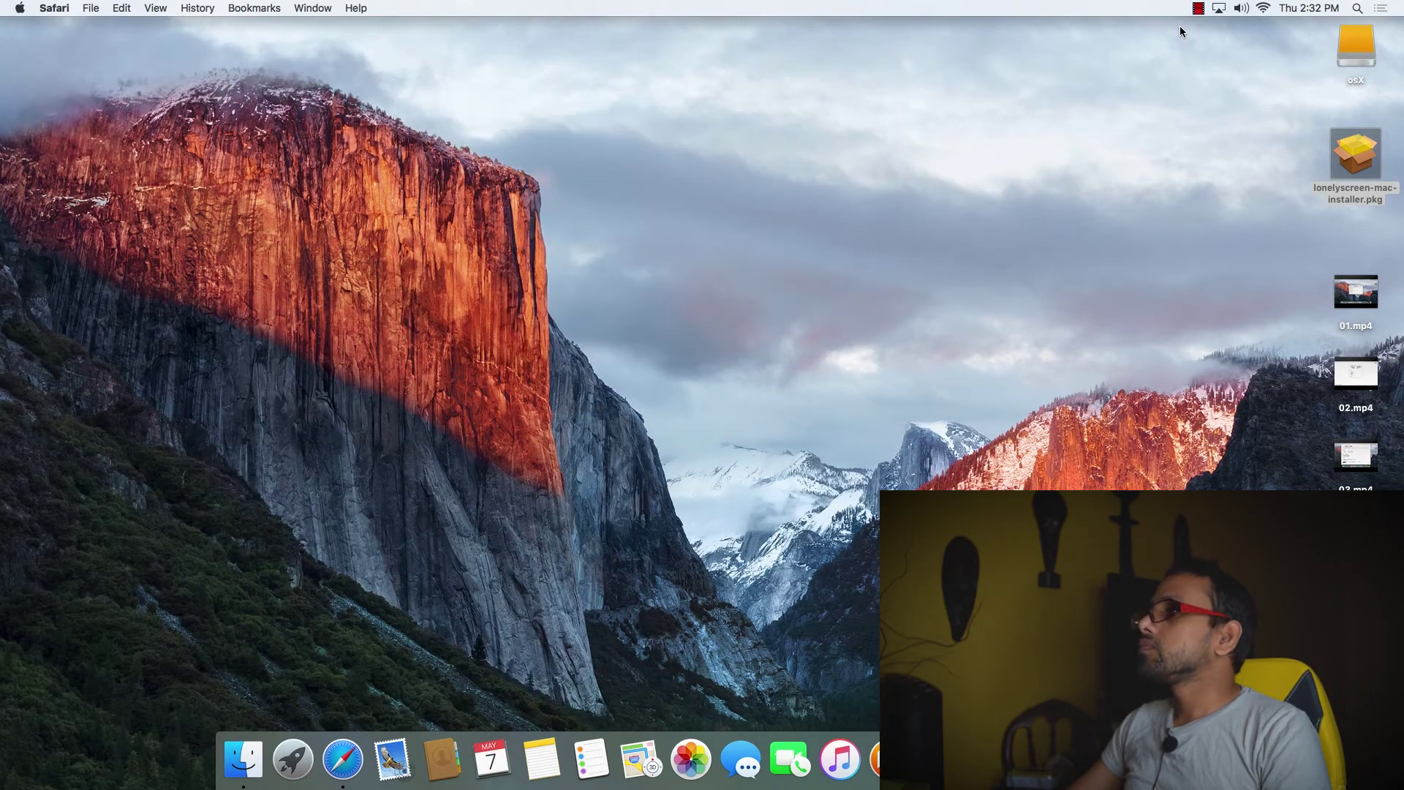
{"action": "left_click", "coordinate": [1198, 8]}
{"action": "left_click", "coordinate": [997, 86]}
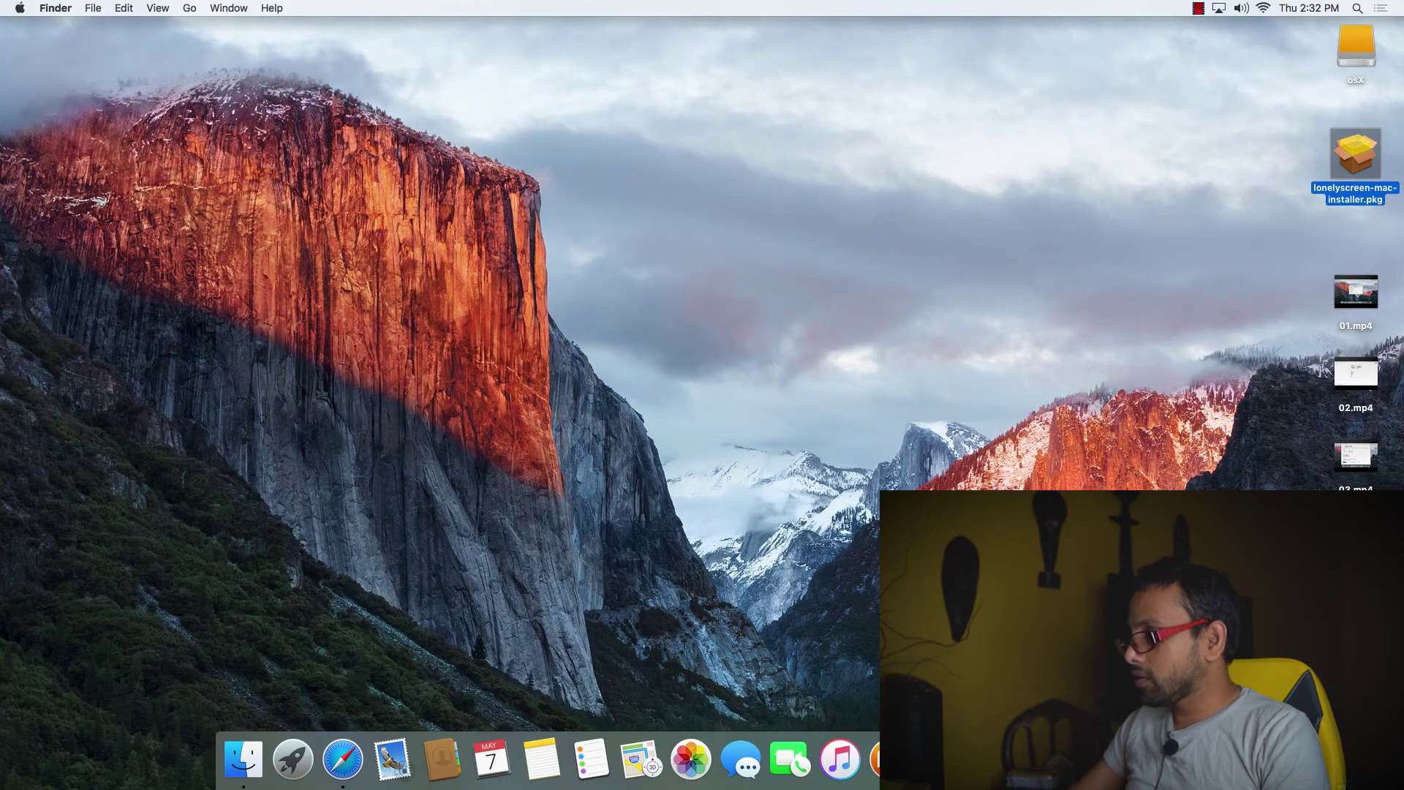
{"action": "left_click", "coordinate": [266, 756]}
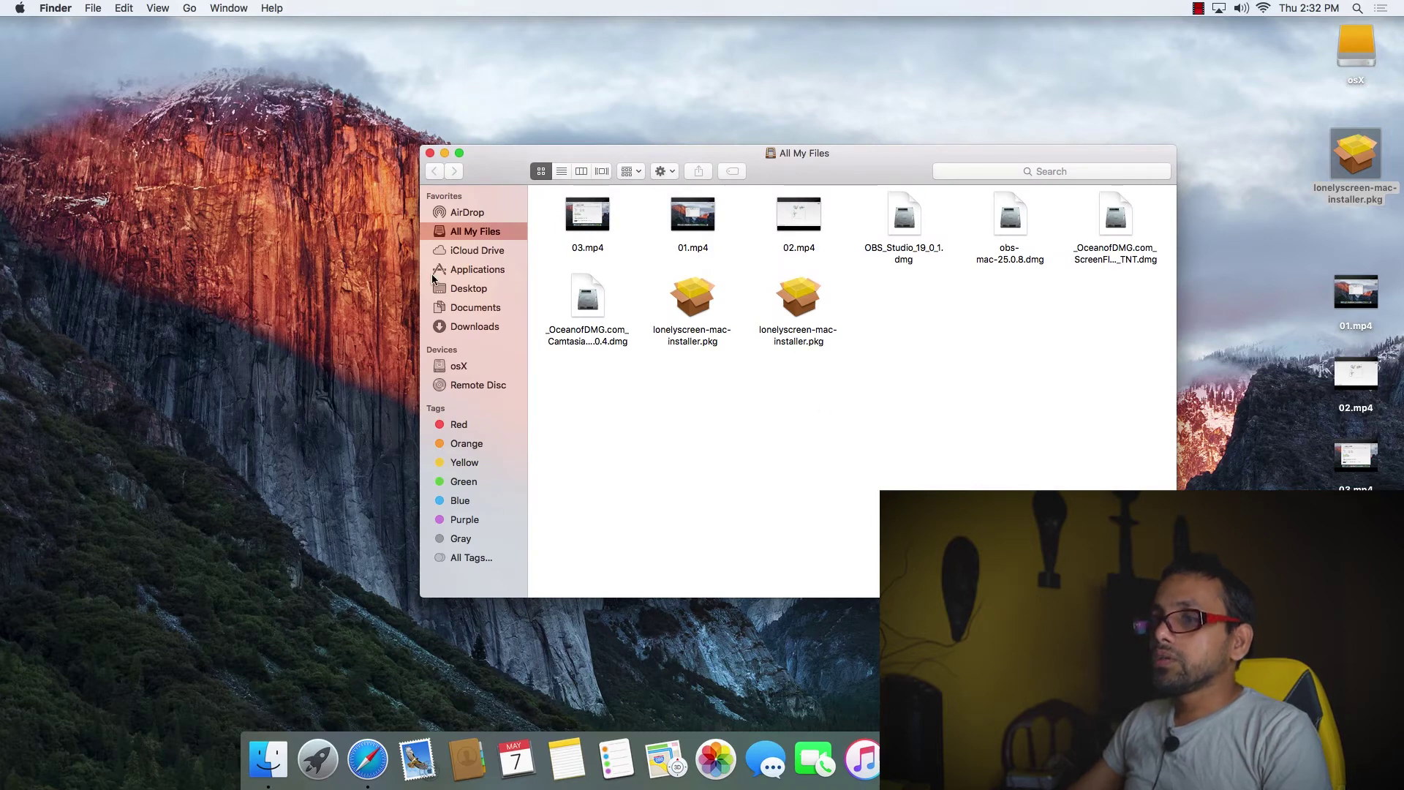
{"action": "left_click", "coordinate": [455, 274]}
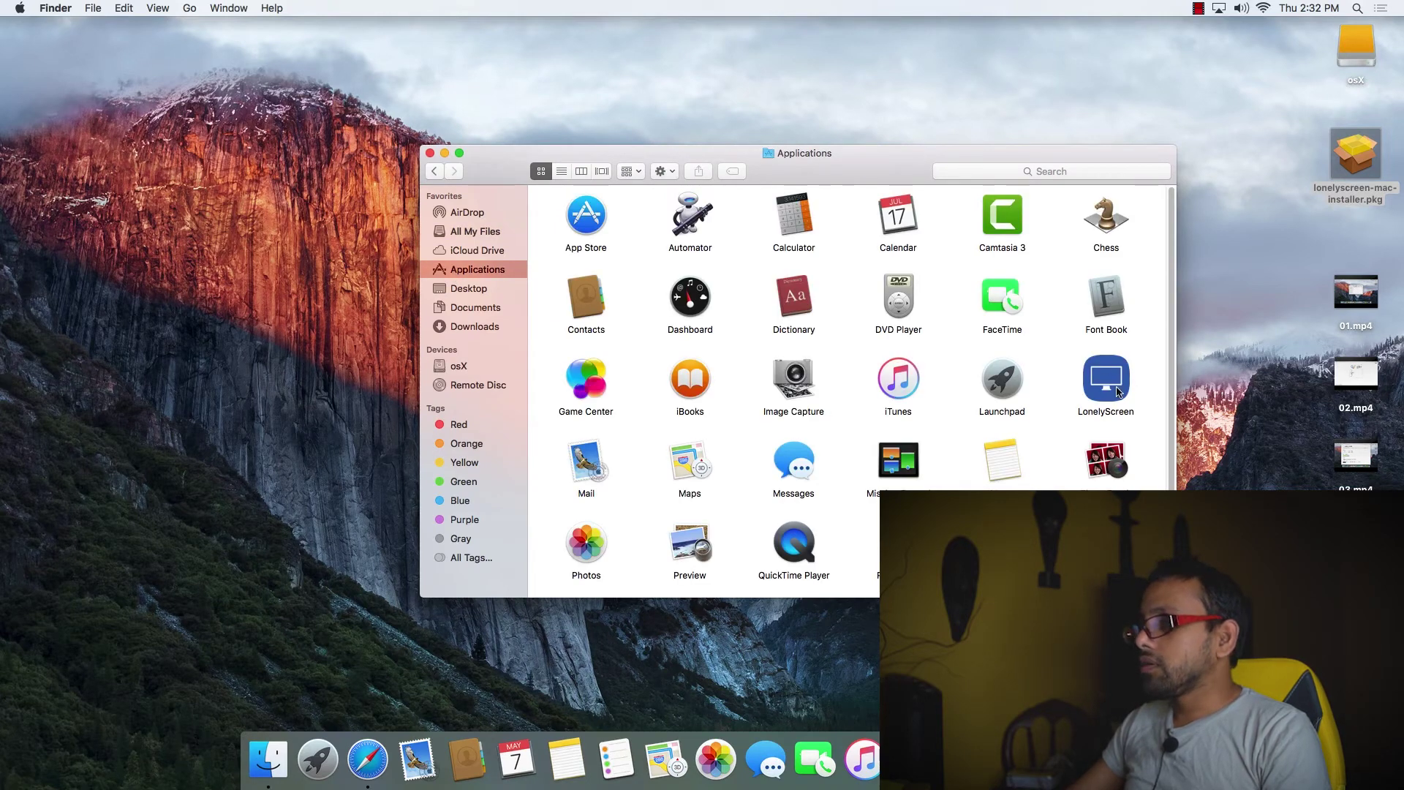
Trash the LonelyScreen app with the admin password, empty the Trash, and close the window
{"action": "left_click", "coordinate": [1111, 384]}
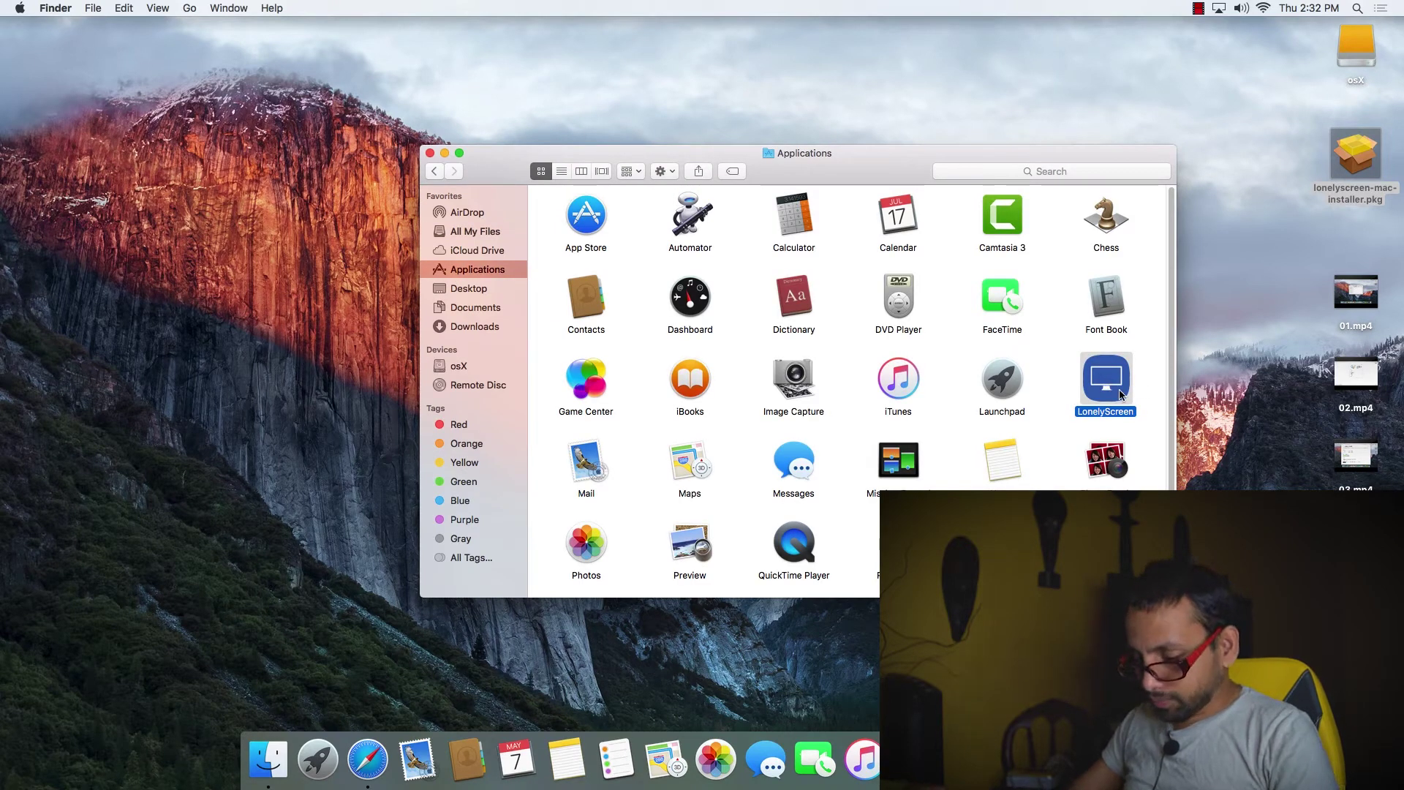
{"action": "key", "text": "super+BackSpace"}
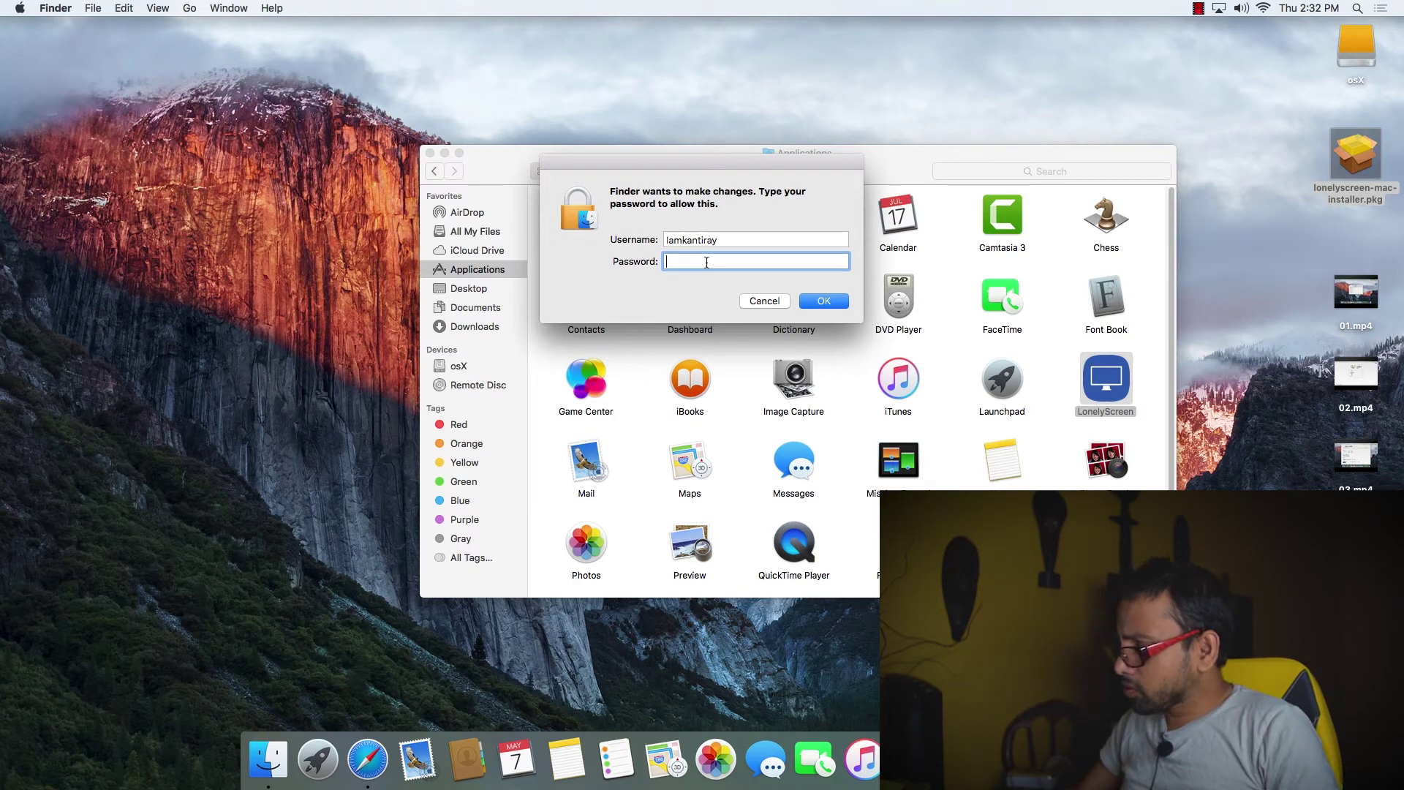
{"action": "type", "text": "••••••"}
{"action": "key", "text": "Return"}
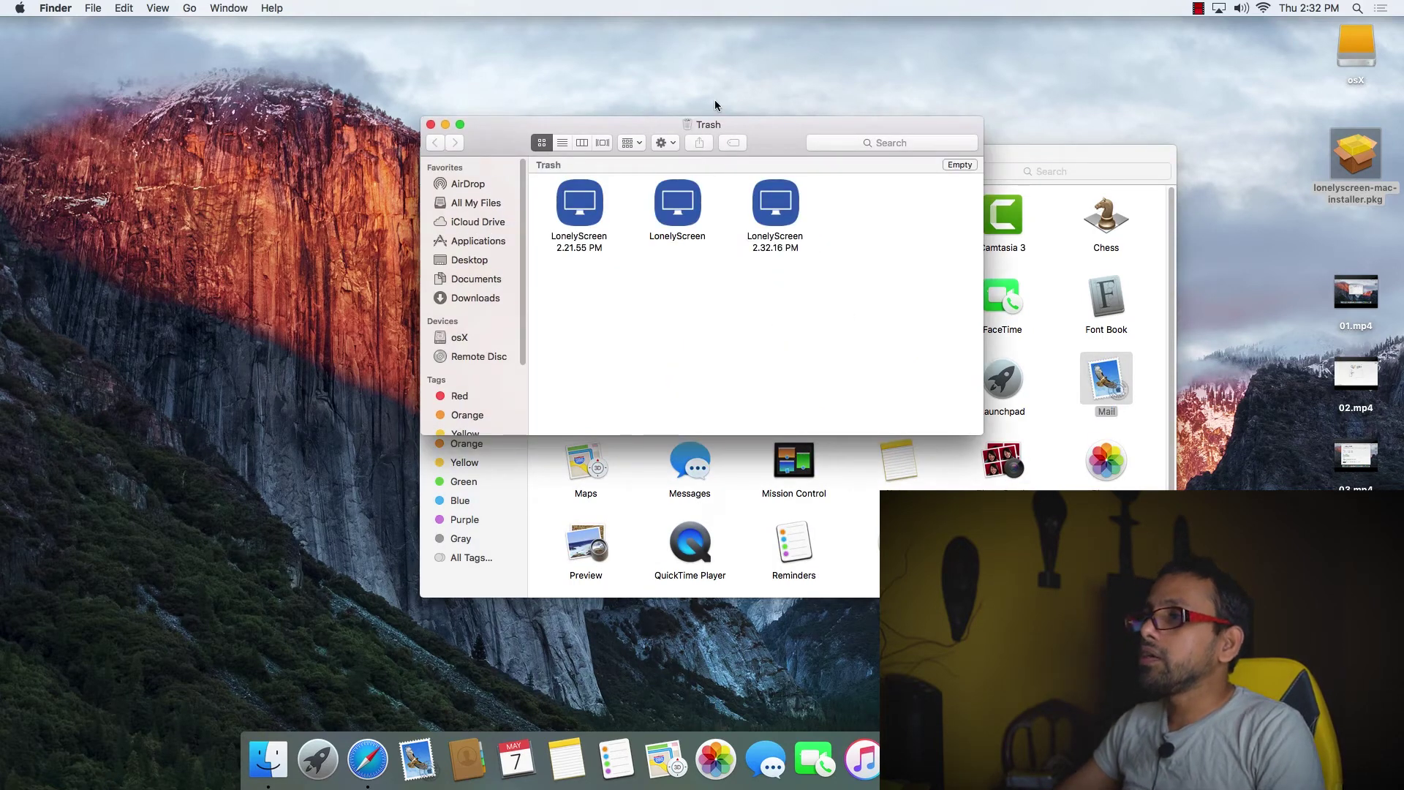
{"action": "left_click", "coordinate": [959, 165]}
{"action": "key", "text": "Return"}
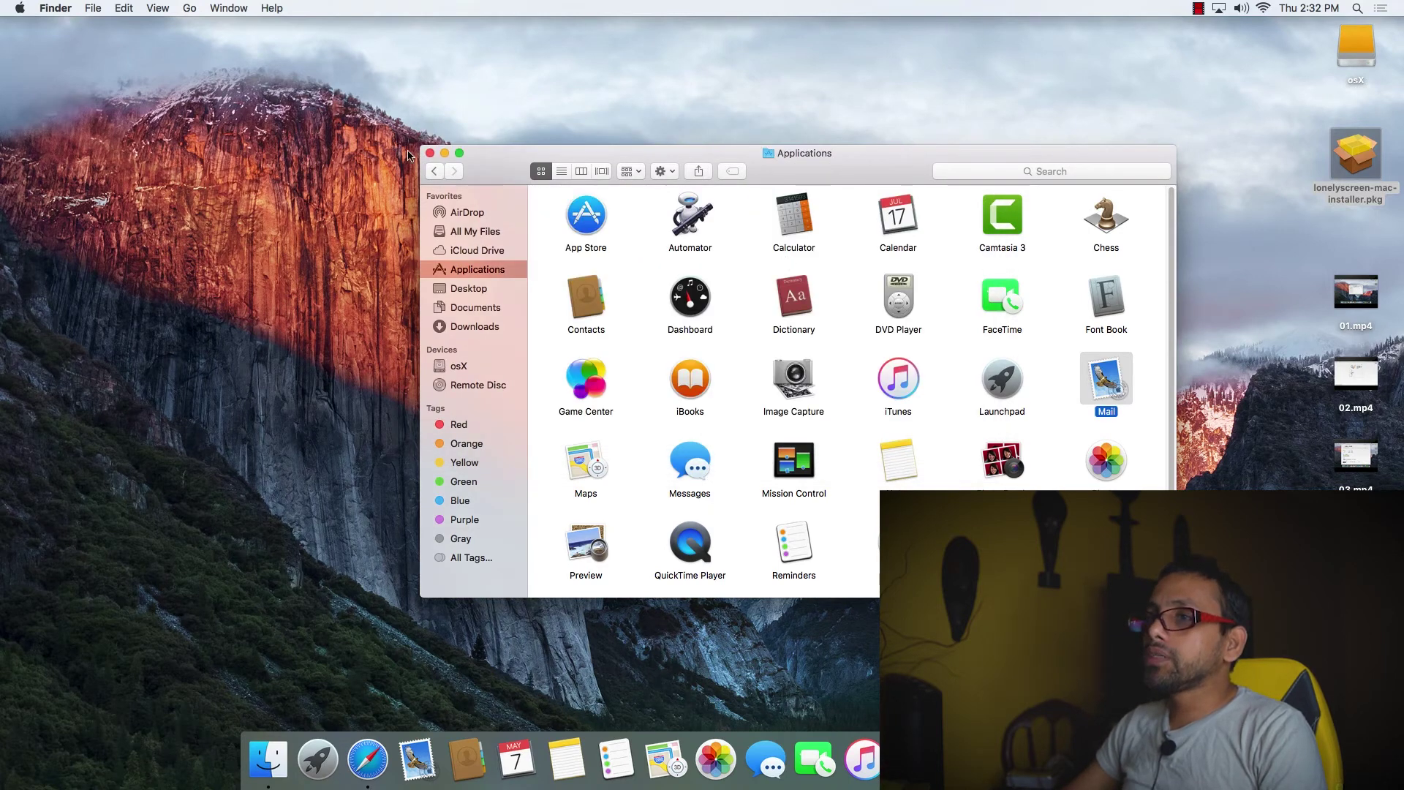
{"action": "left_click", "coordinate": [430, 152]}
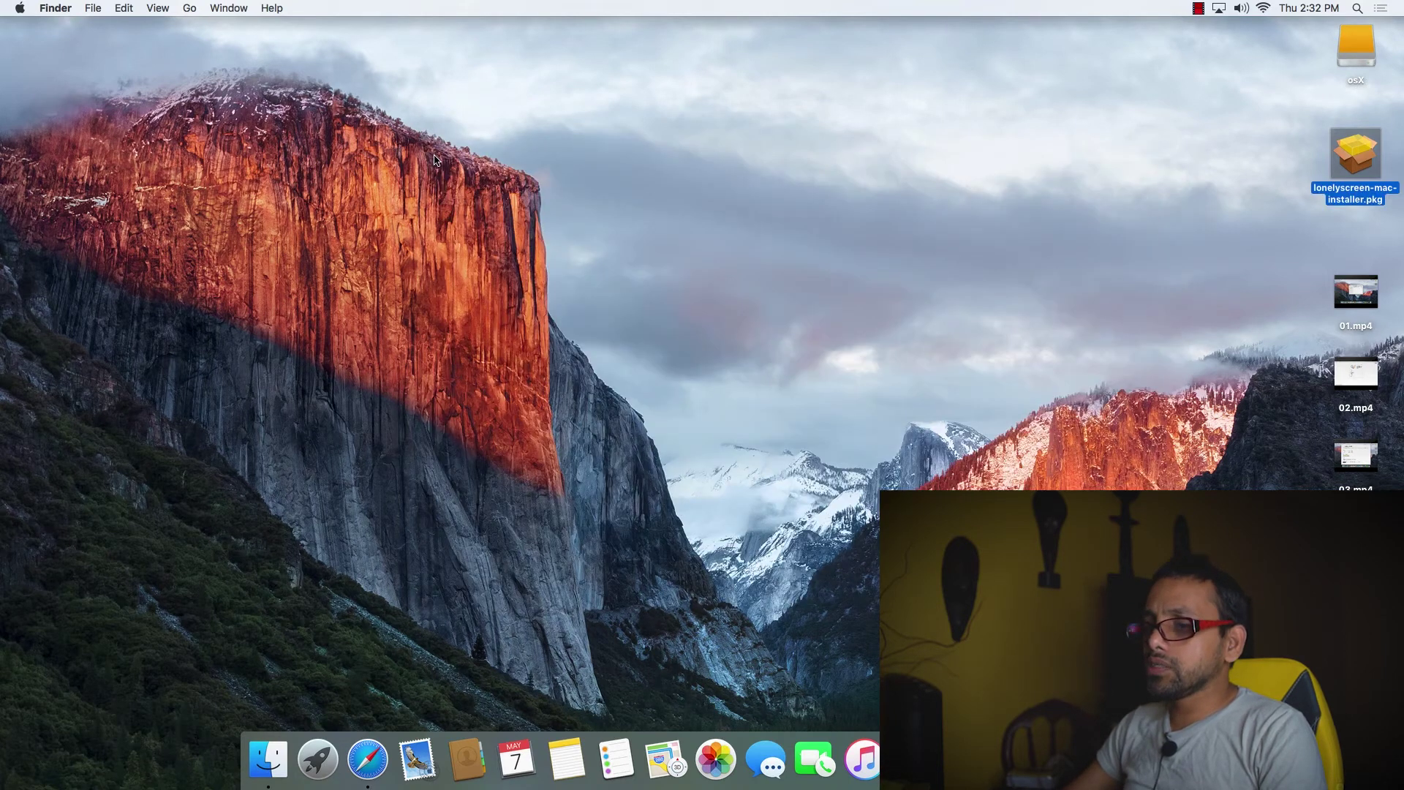
Pick the leftover myscreen device from the menu-bar AirPlay destination list
{"action": "left_click", "coordinate": [1219, 12]}
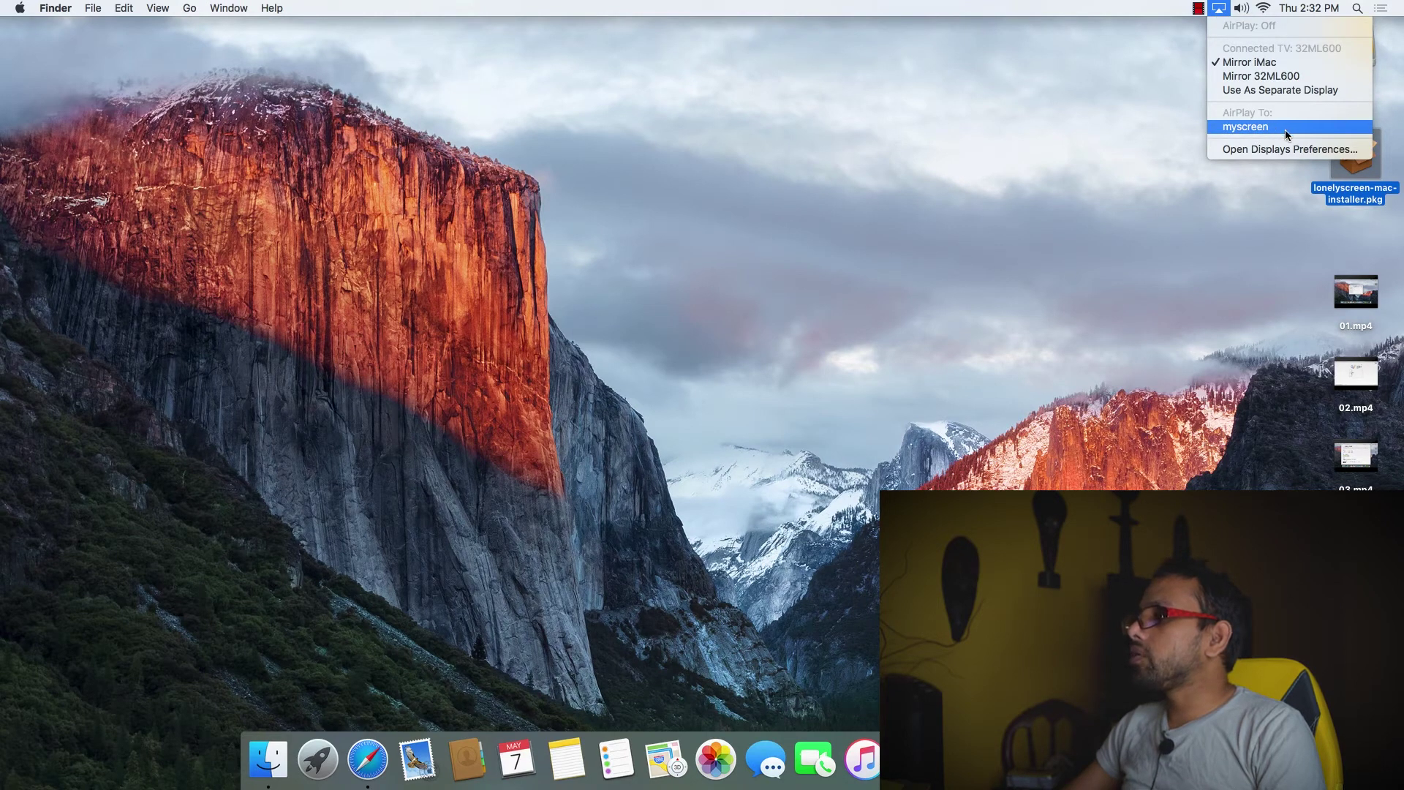
{"action": "left_click", "coordinate": [1228, 130]}
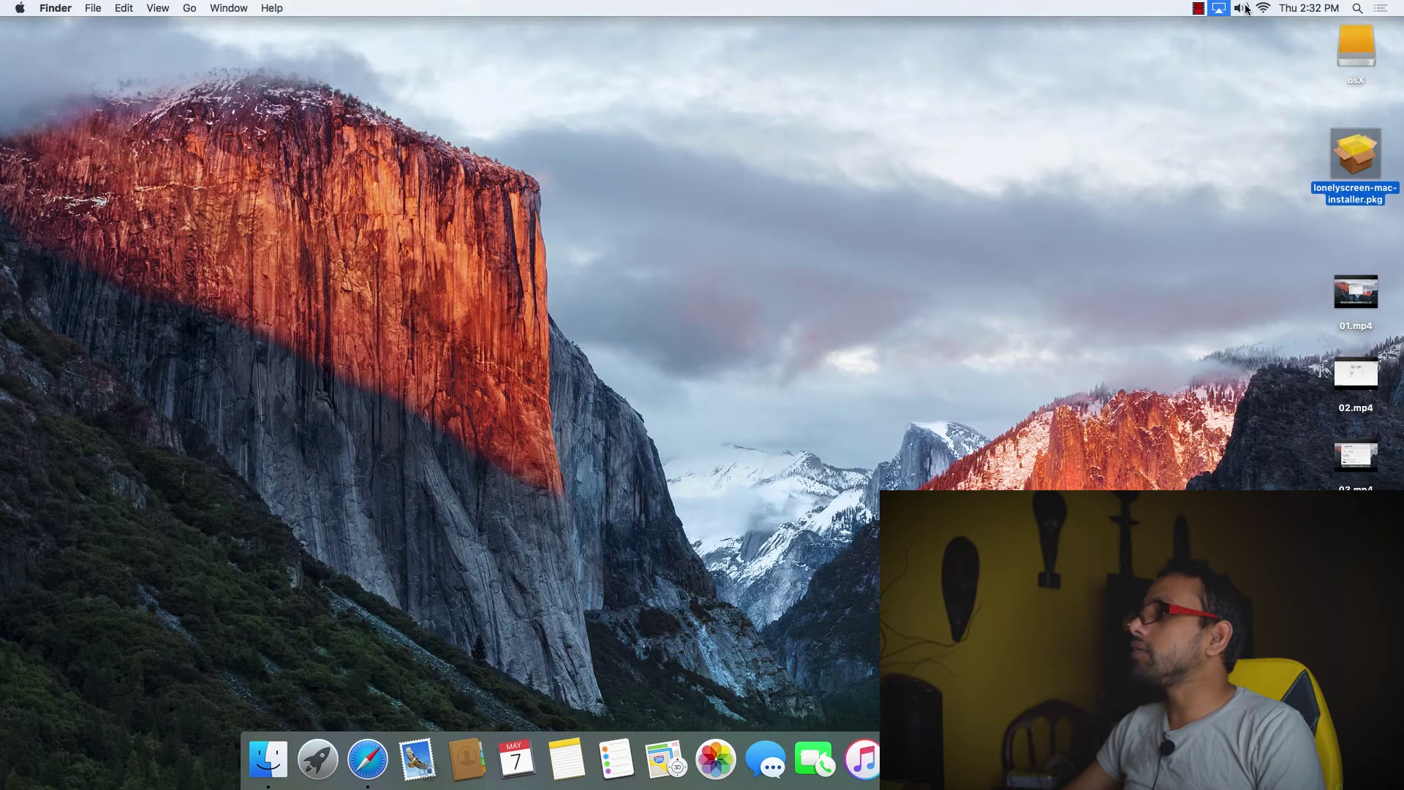
{"action": "left_click", "coordinate": [1242, 9]}
{"action": "left_click", "coordinate": [1159, 104]}
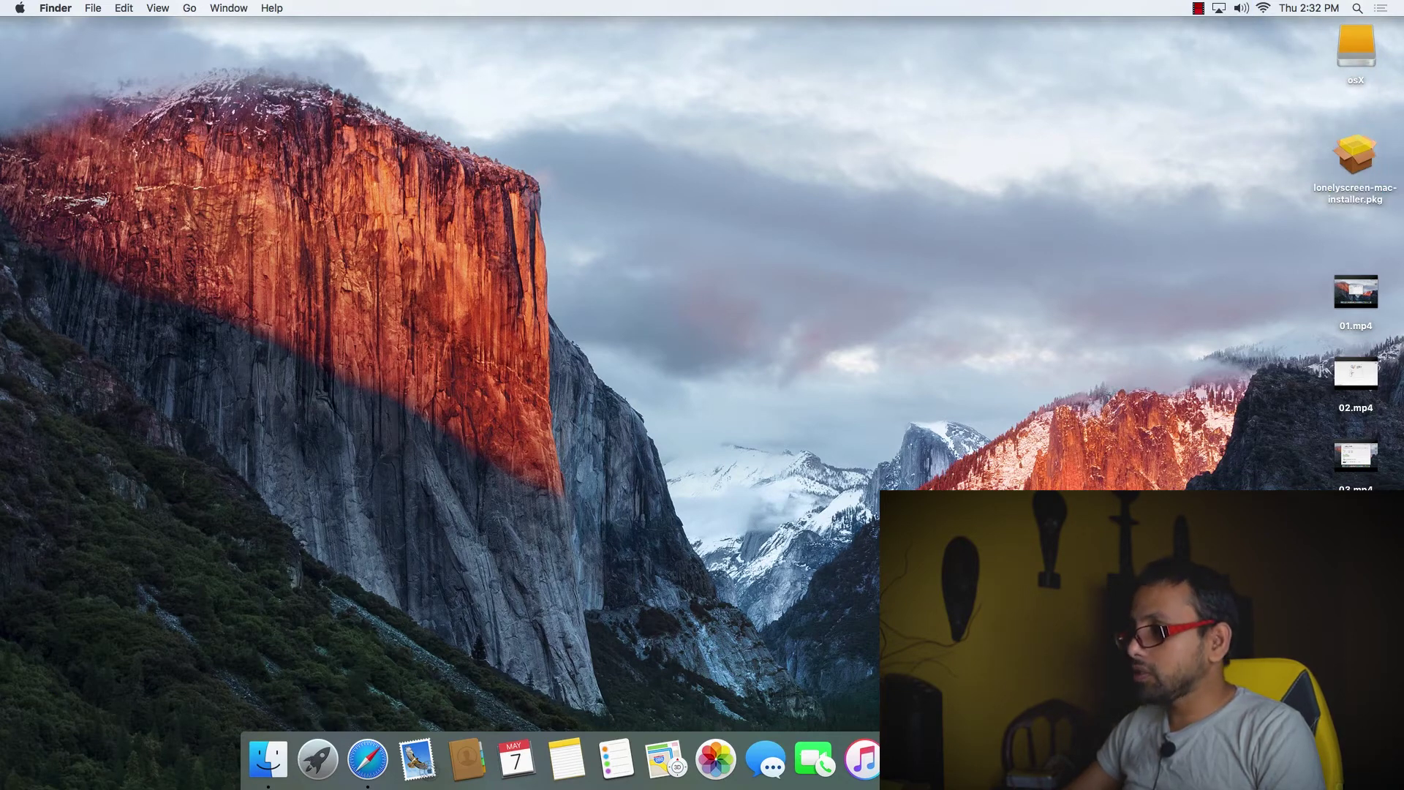
Select myscreen in Sound's Output list, then close System Preferences
{"action": "left_click", "coordinate": [1012, 760]}
{"action": "left_click", "coordinate": [985, 413]}
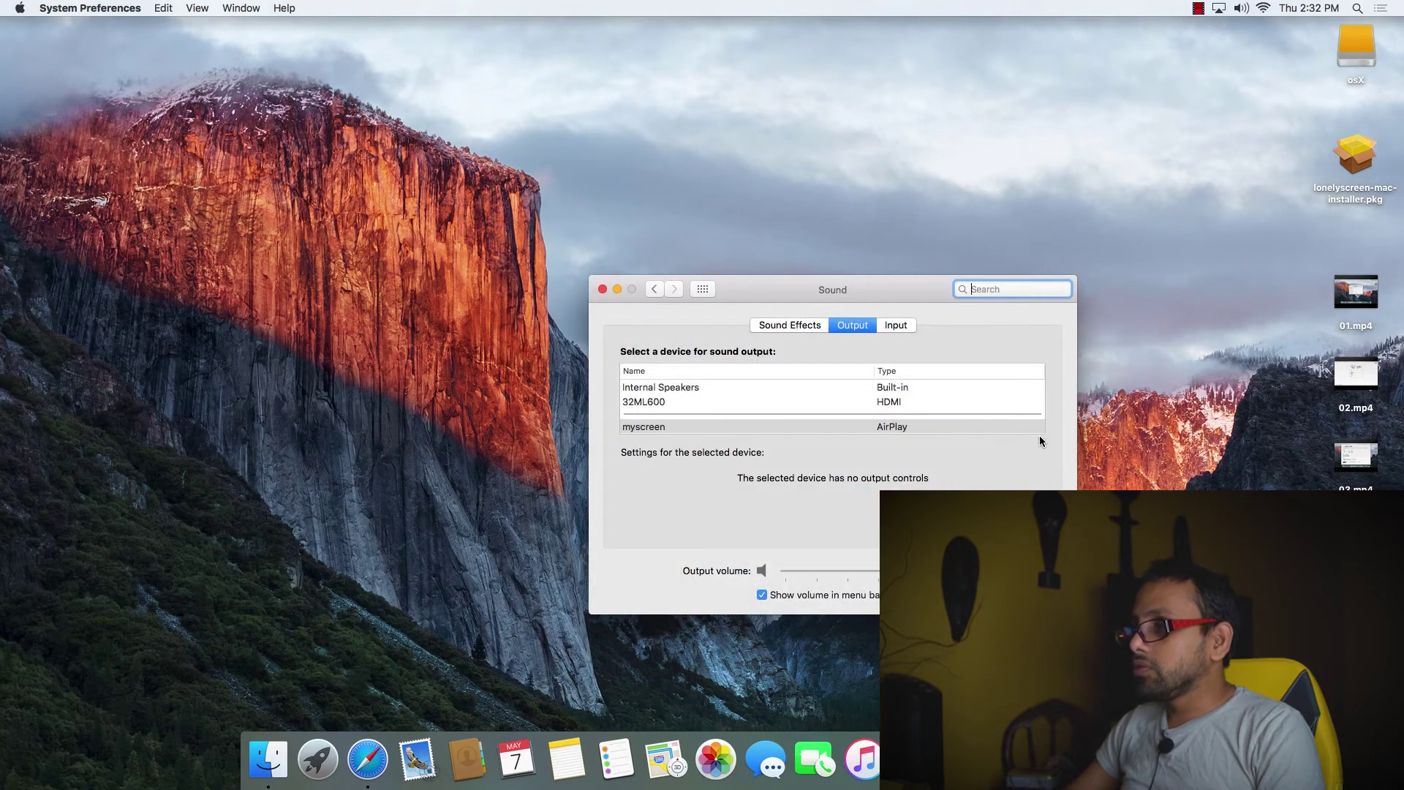
{"action": "left_click", "coordinate": [892, 426]}
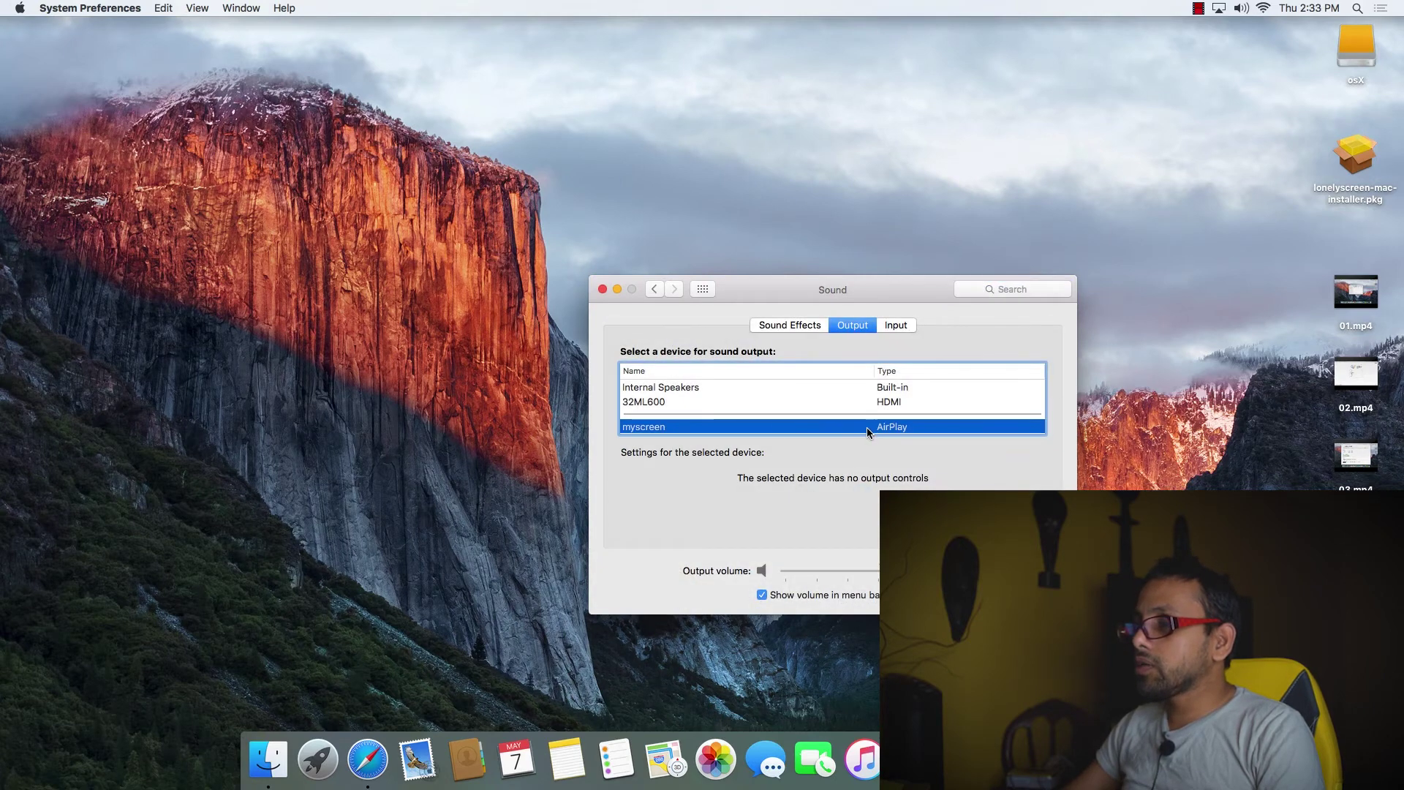
{"action": "left_click", "coordinate": [600, 289]}
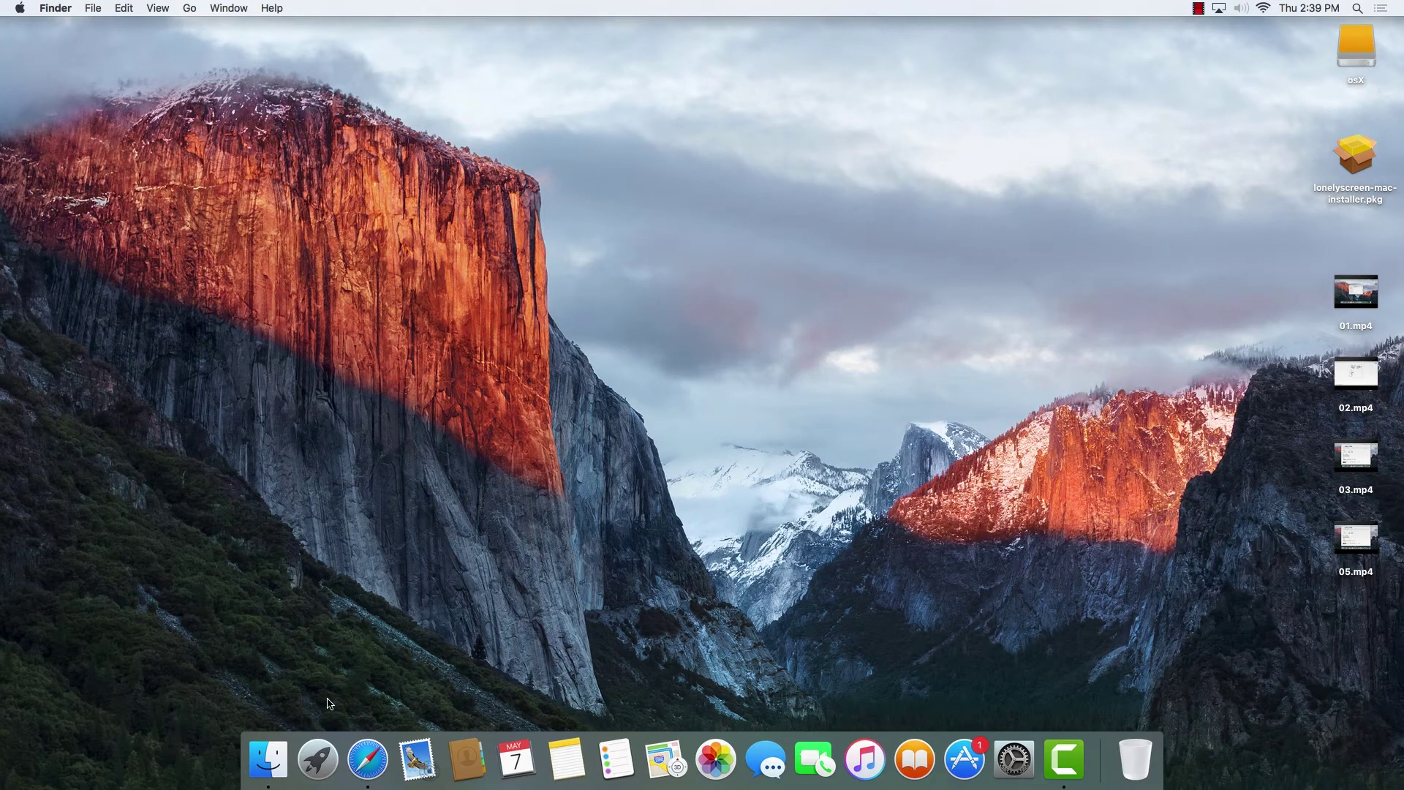
Open the user ~/Library folder in Finder via Go to Folder
{"action": "left_click", "coordinate": [268, 758]}
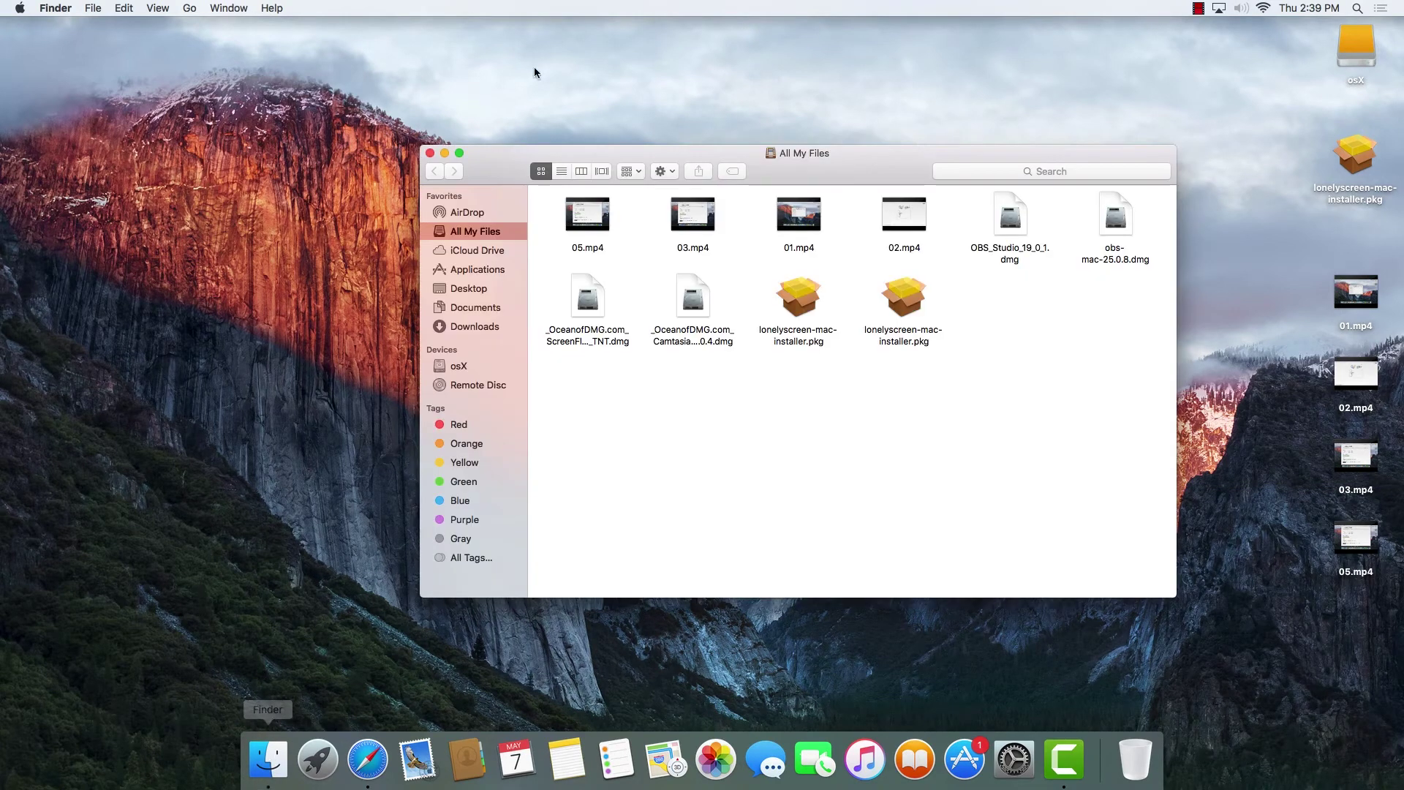
{"action": "left_click", "coordinate": [190, 8]}
{"action": "left_click", "coordinate": [228, 277]}
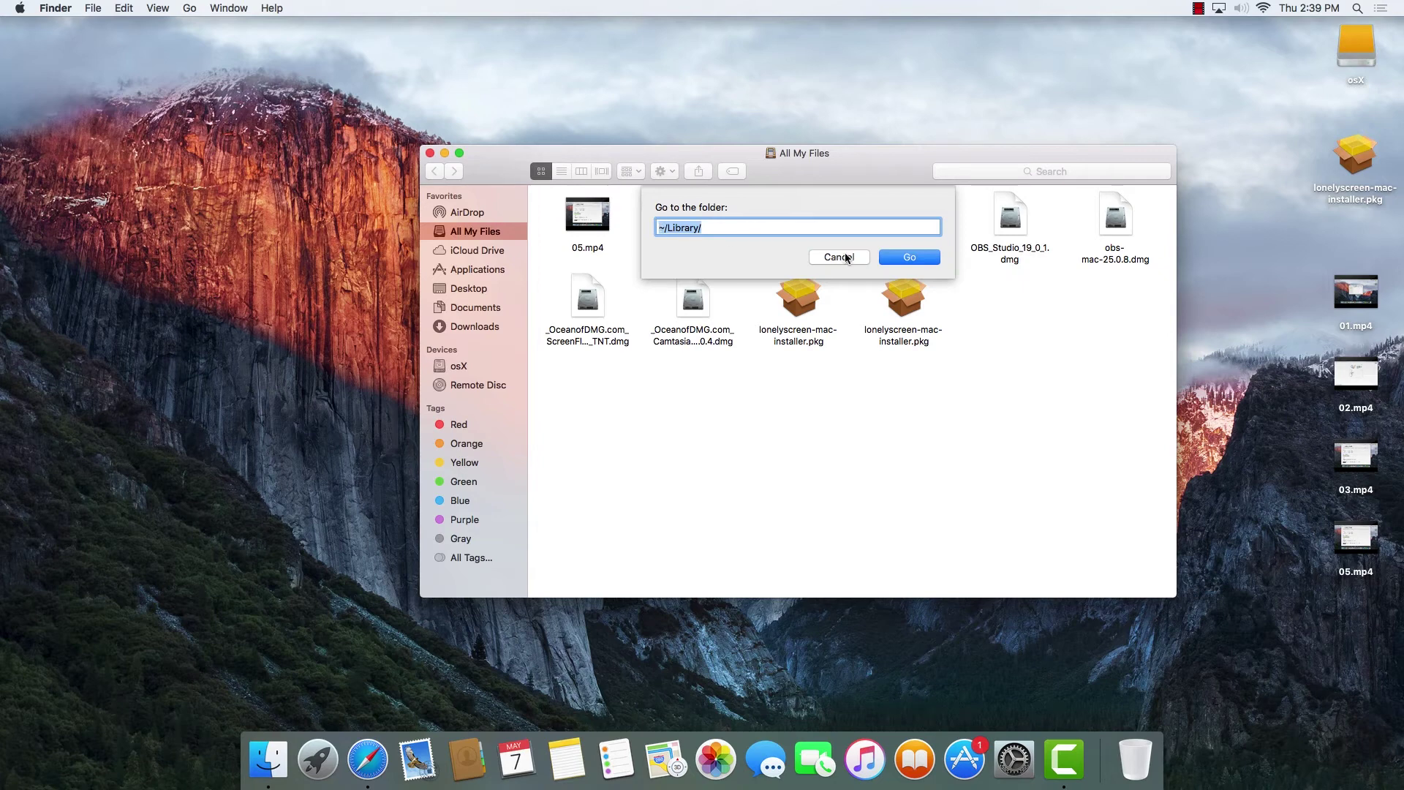
{"action": "left_click", "coordinate": [909, 257]}
{"action": "scroll", "coordinate": [908, 261], "scroll_direction": "down", "scroll_amount": 5}
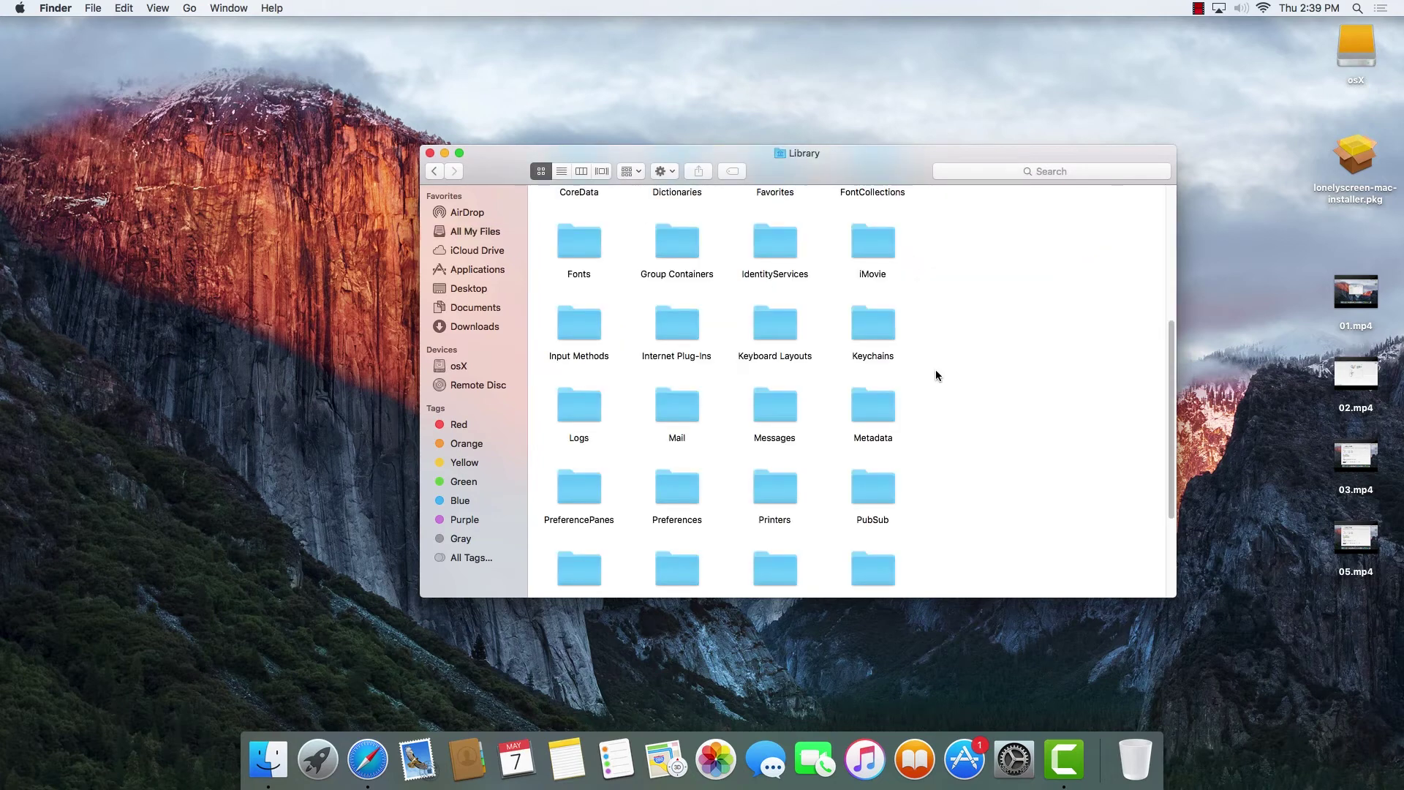
Search Library for 'lone', delete imtiger.lonelyscreen.sfl, and close the window
{"action": "left_click", "coordinate": [1018, 172]}
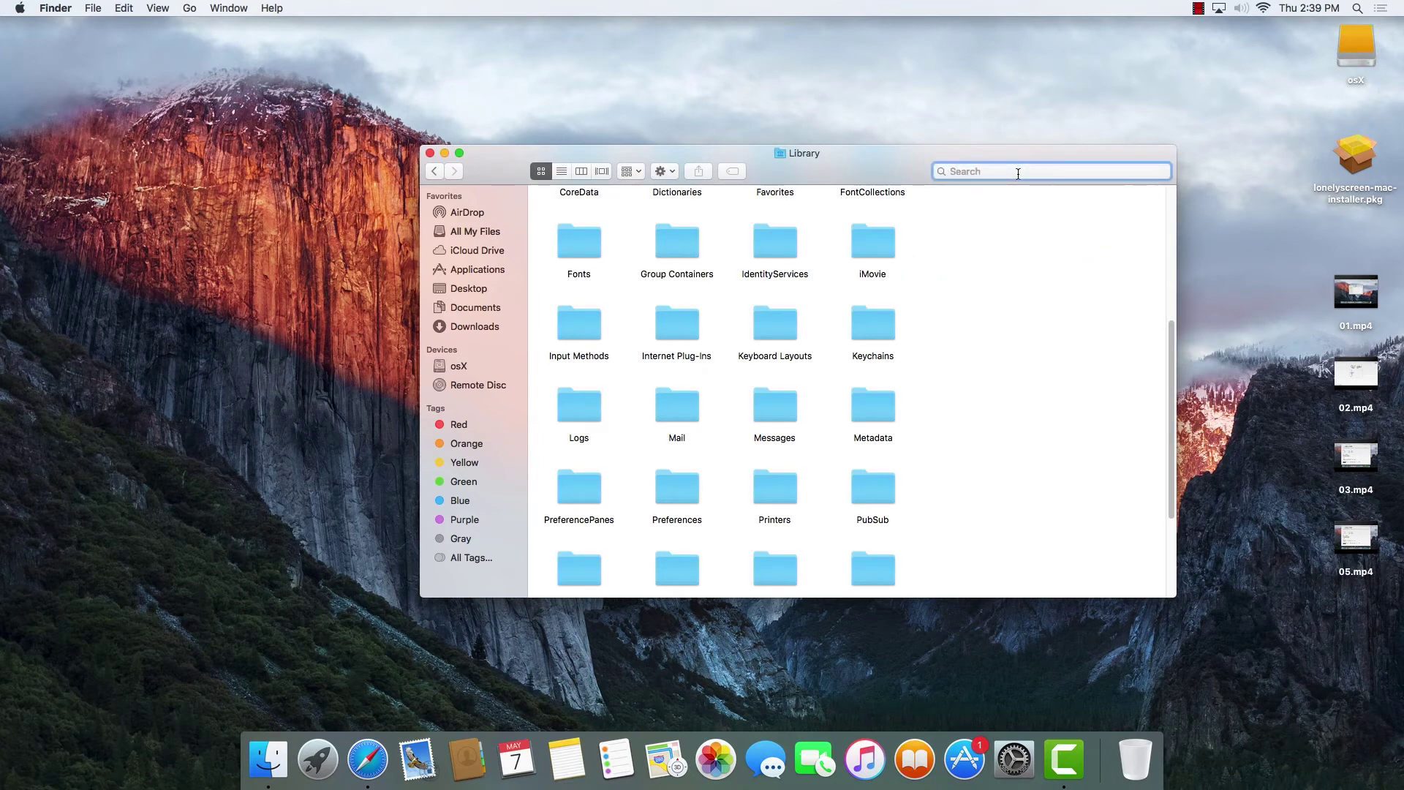
{"action": "type", "text": "lone"}
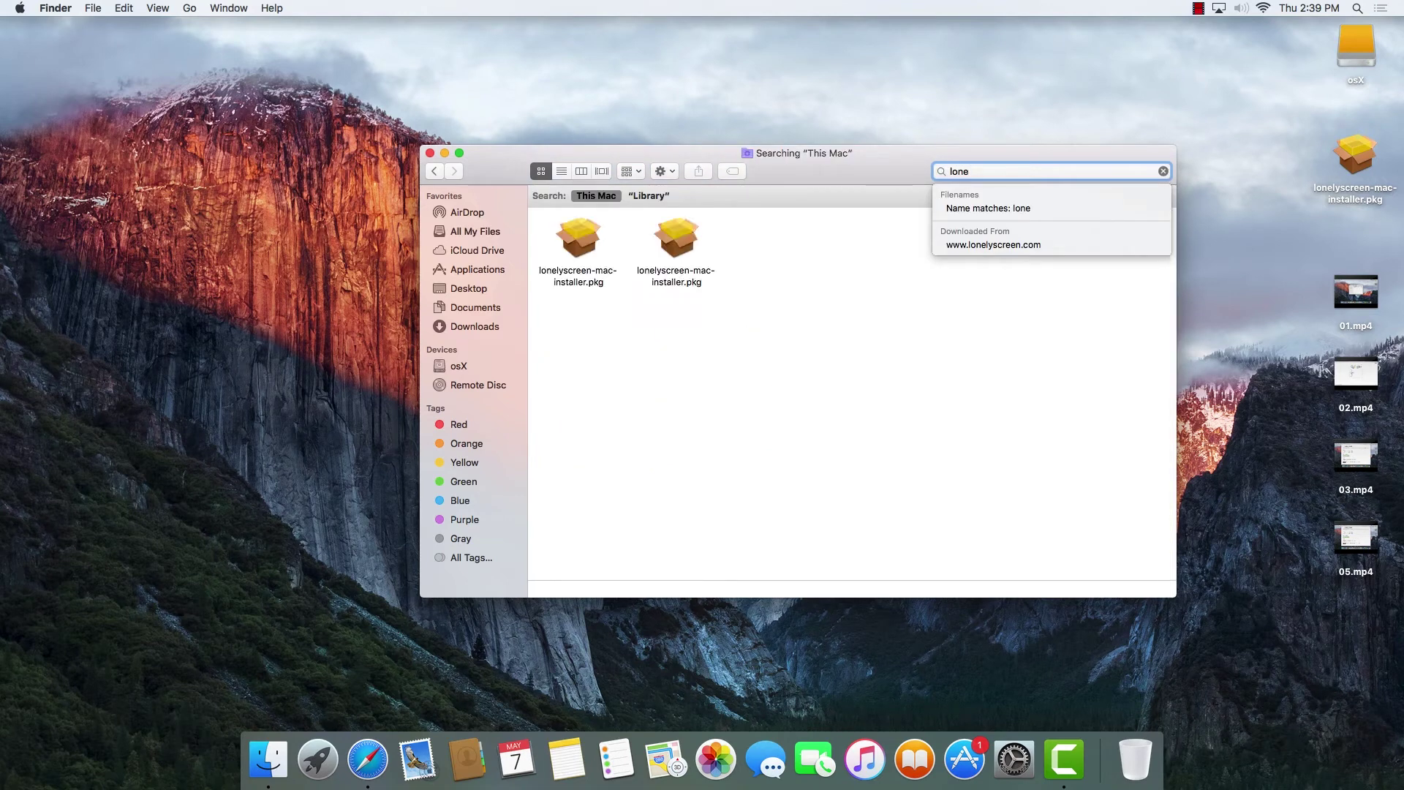
{"action": "left_click", "coordinate": [648, 196]}
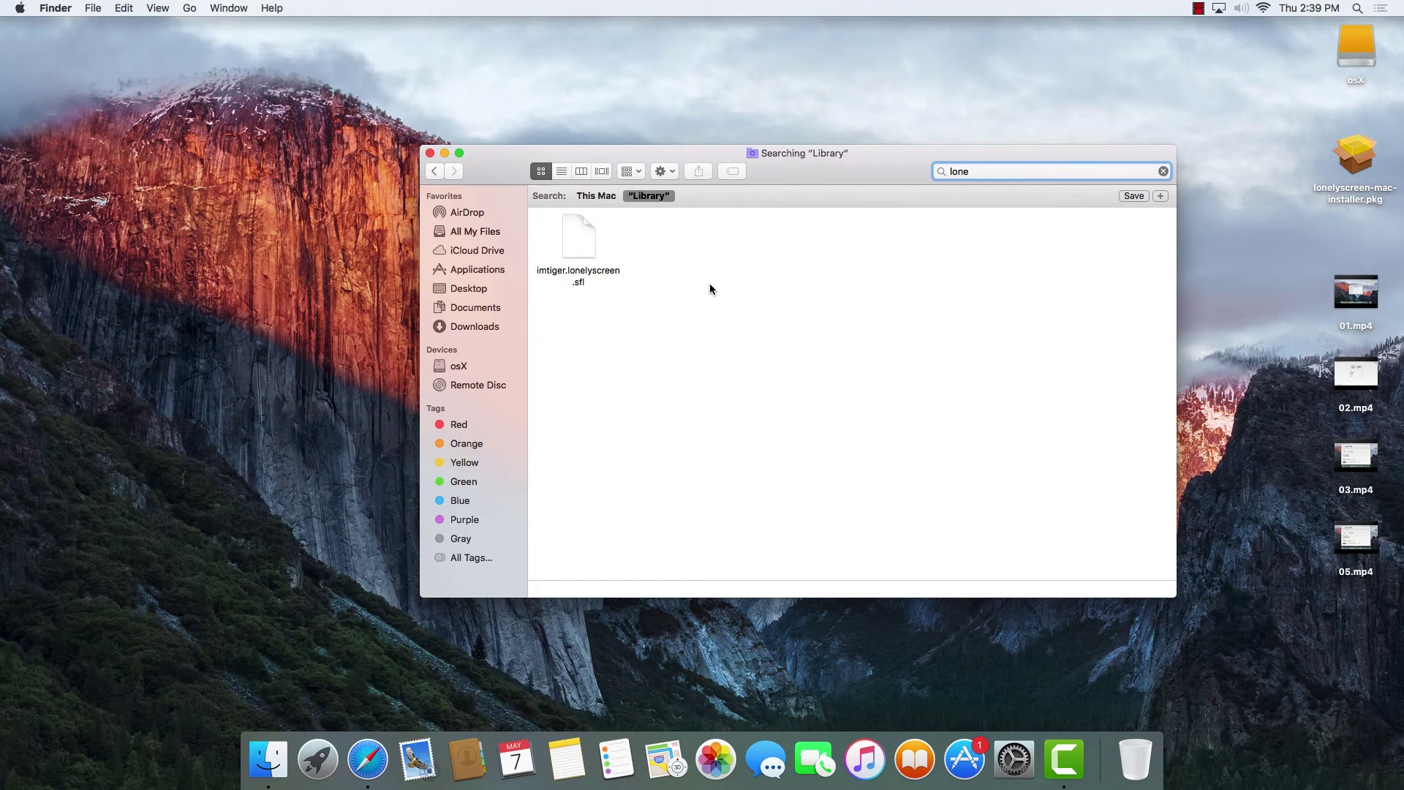
{"action": "left_click", "coordinate": [911, 270]}
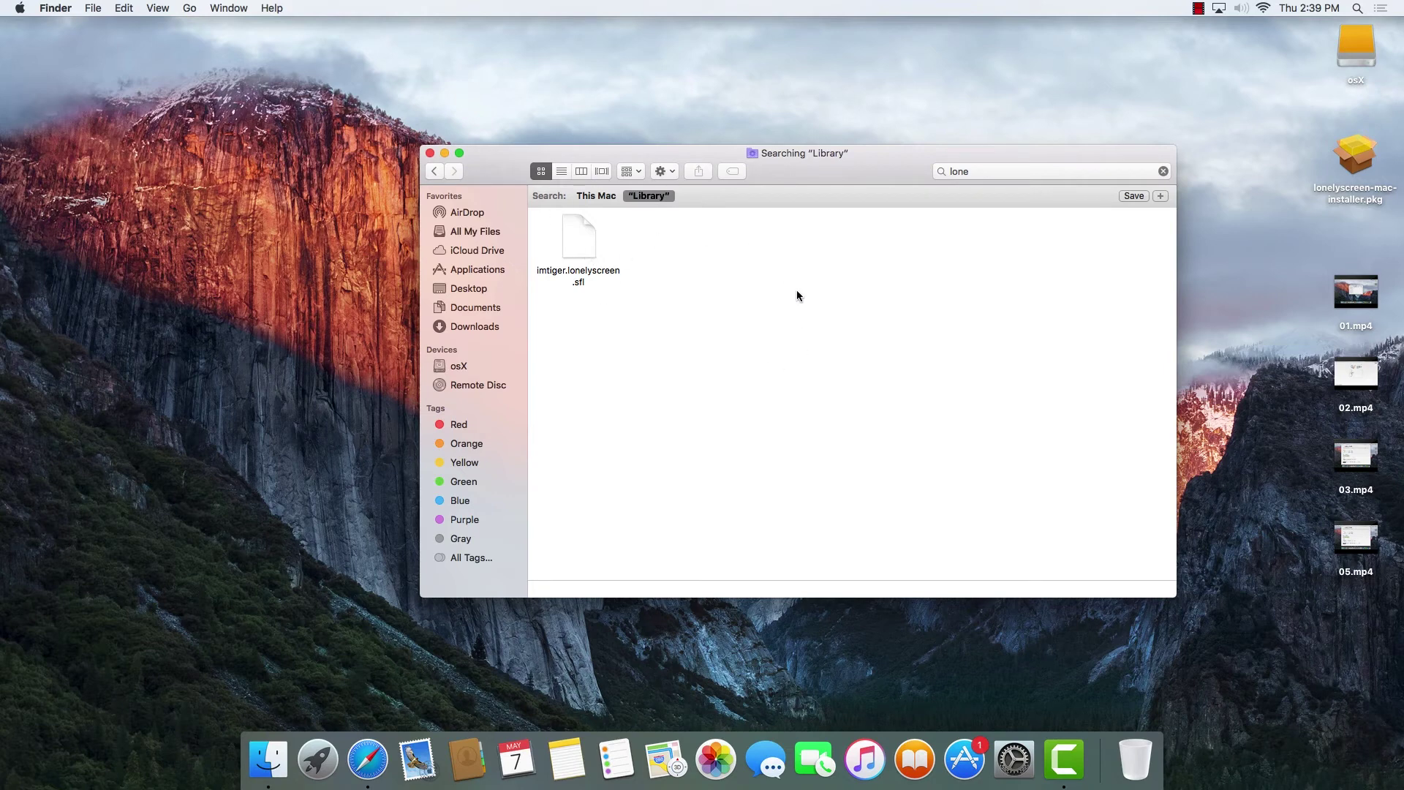
{"action": "left_click", "coordinate": [582, 246]}
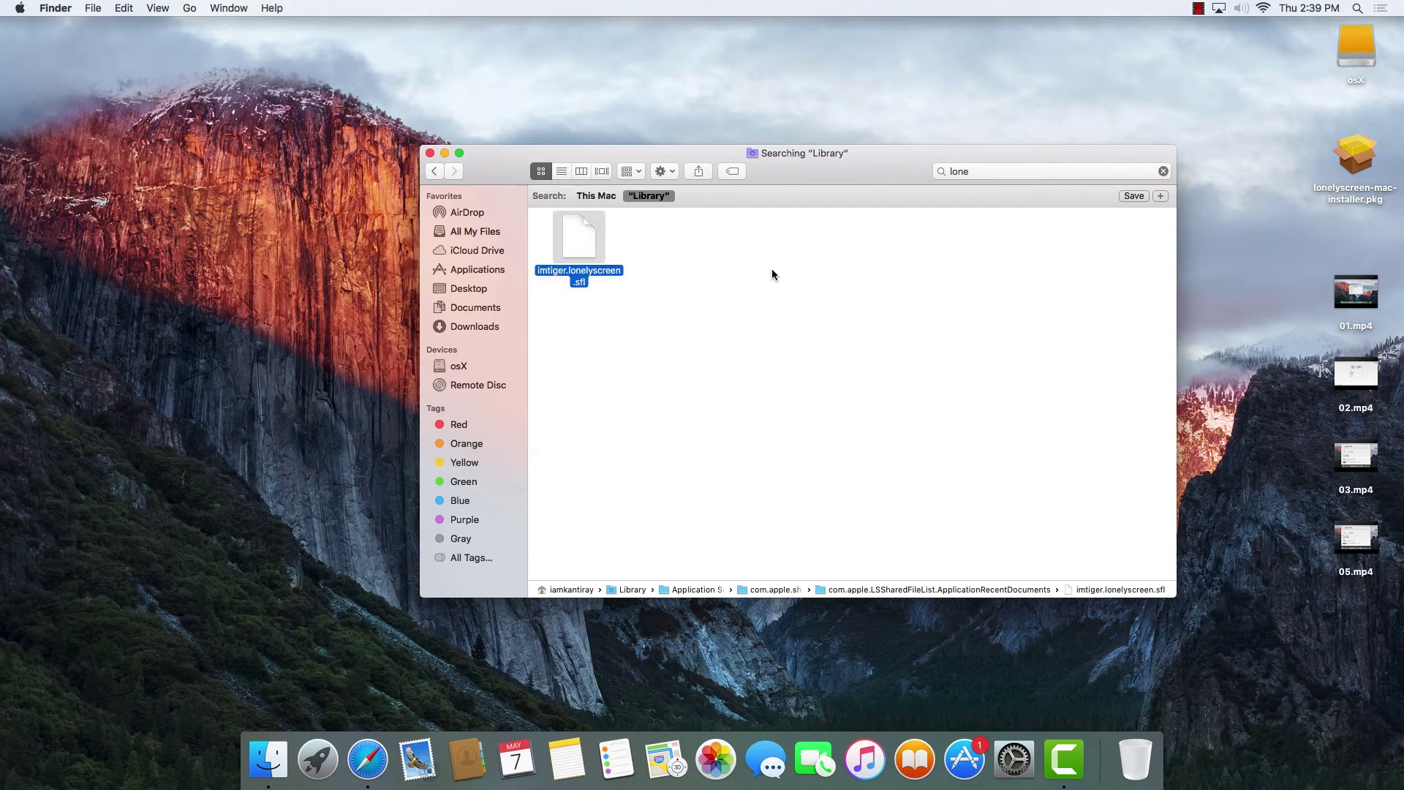
{"action": "key", "text": "super+BackSpace"}
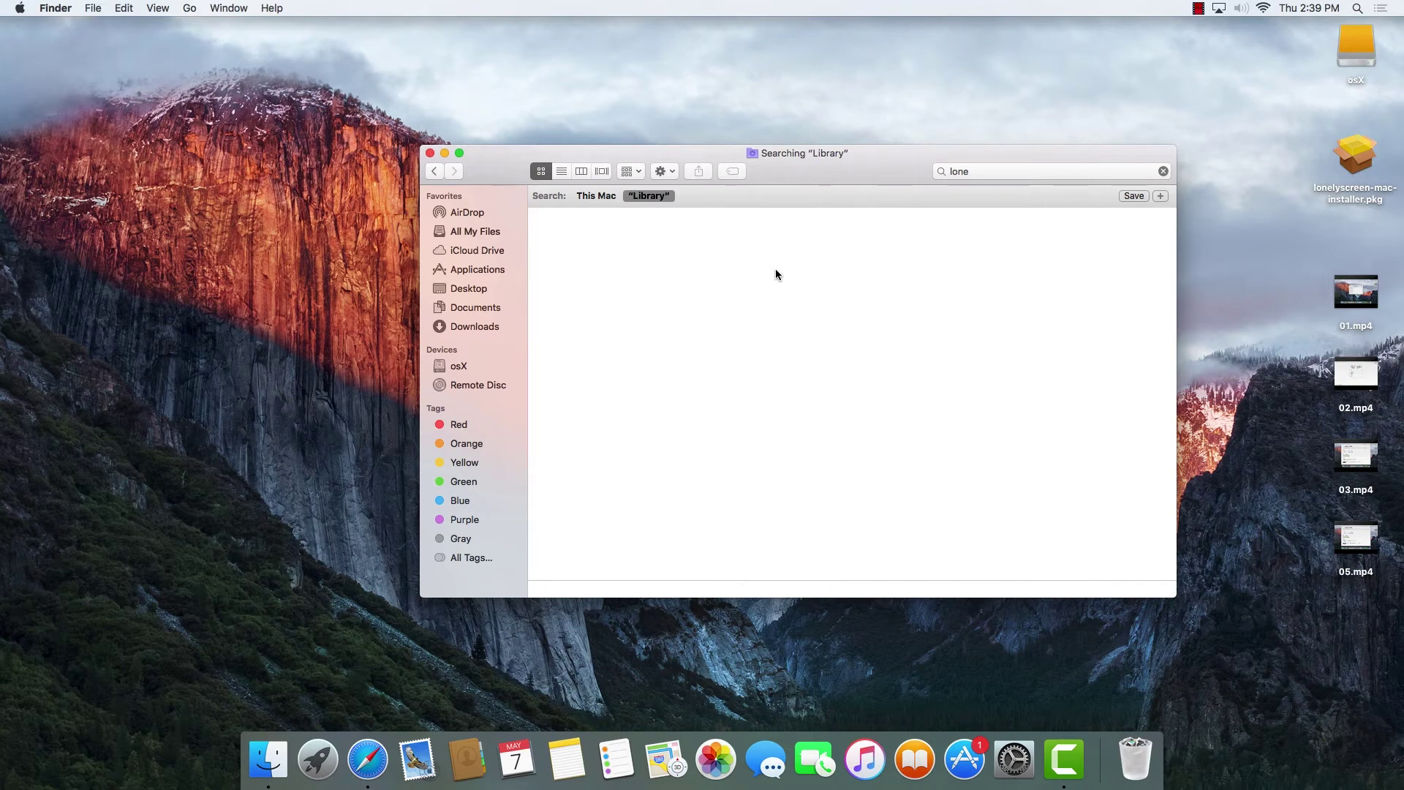
{"action": "left_click", "coordinate": [430, 152]}
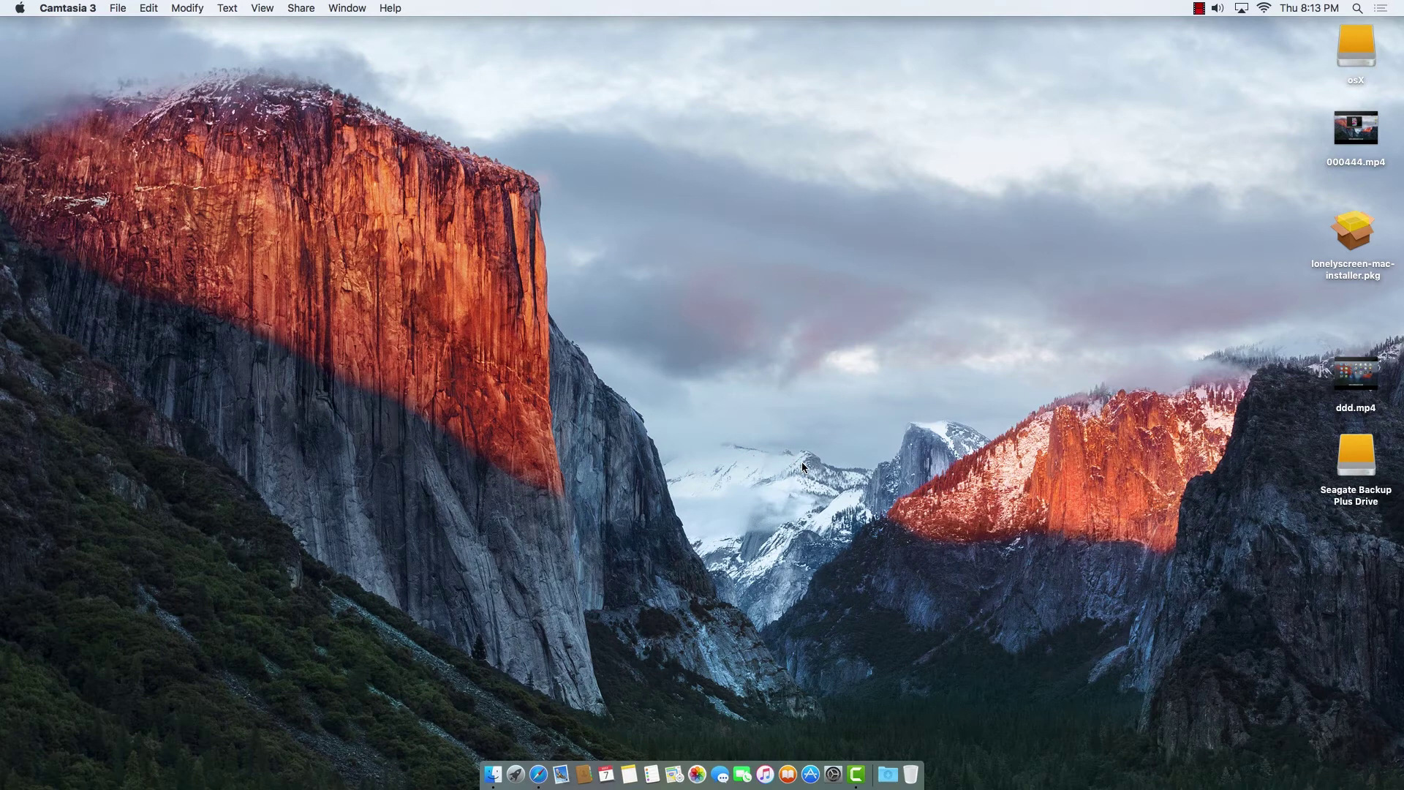
Open System Preferences' Sound output list, showing only Internal Speakers and 32ML600
{"action": "left_click", "coordinate": [832, 775]}
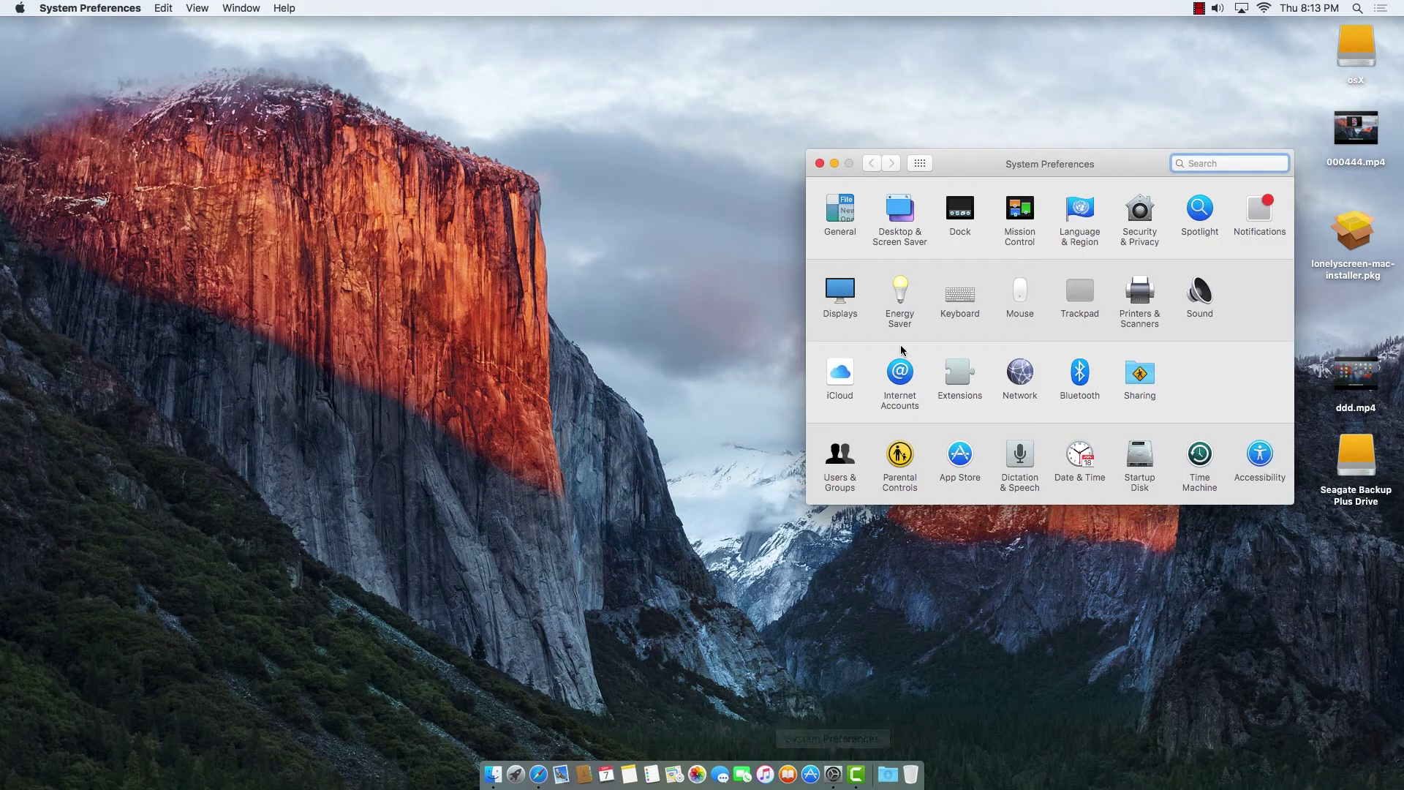
{"action": "left_click", "coordinate": [1193, 295]}
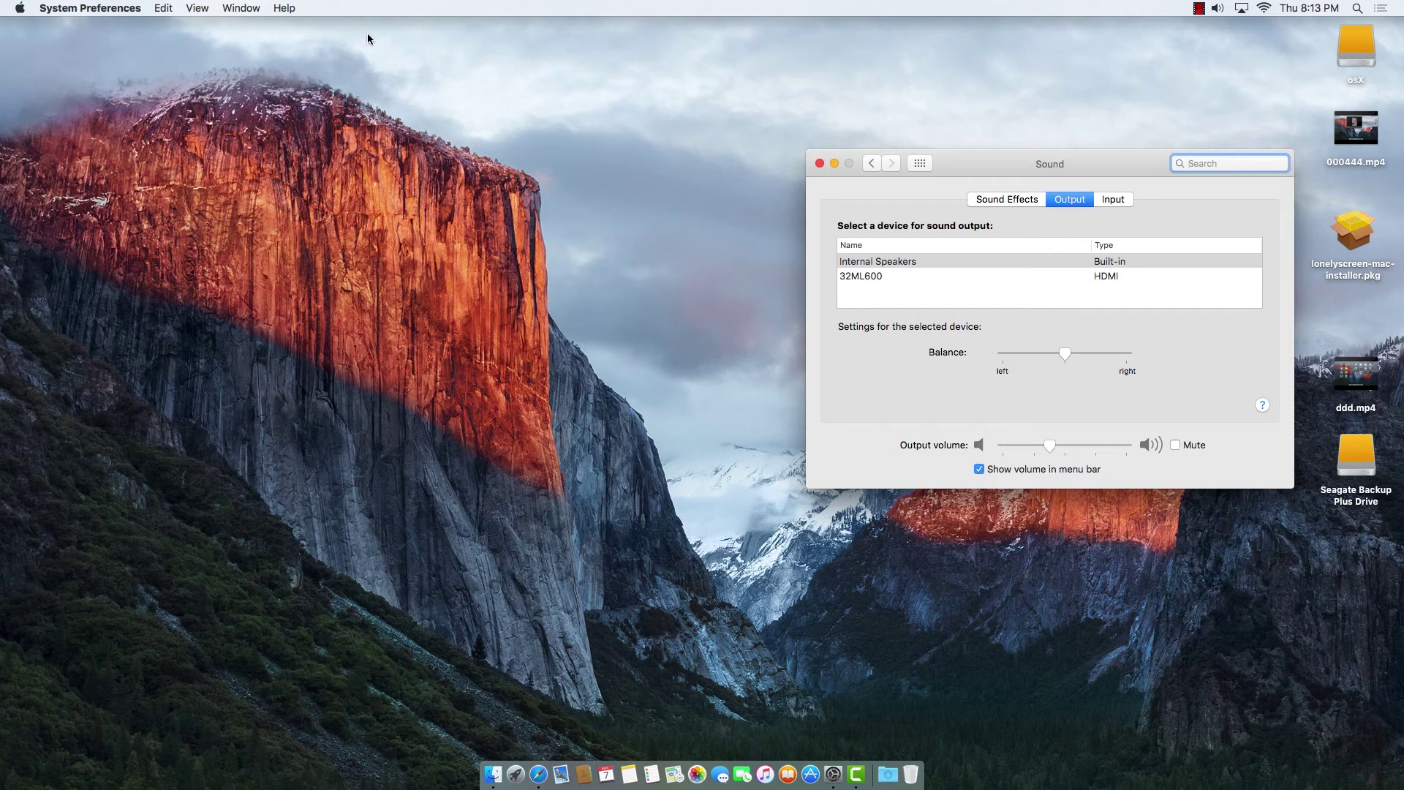
Go to ~/Library in Finder and peek into its Audio folder
{"action": "left_click", "coordinate": [493, 774]}
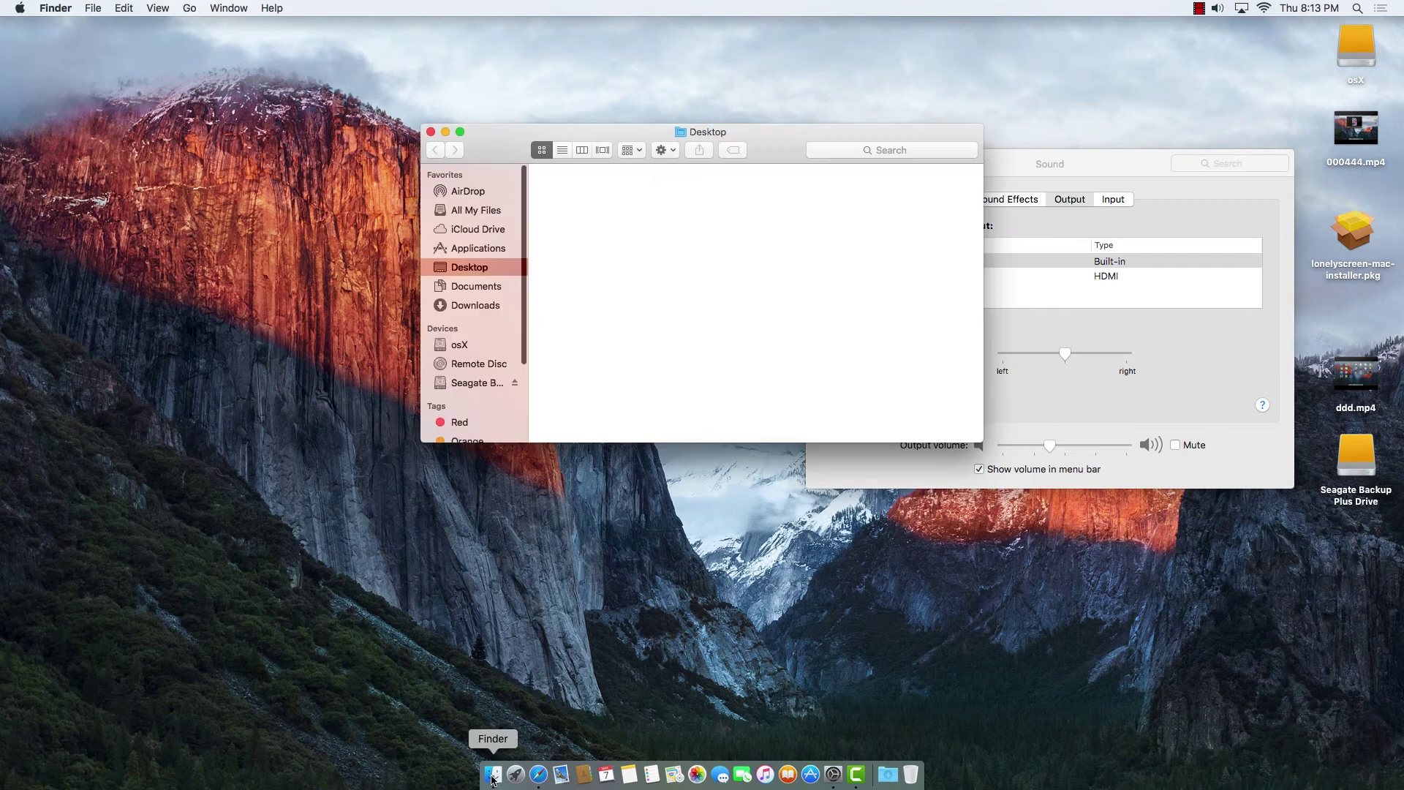
{"action": "left_click", "coordinate": [190, 8]}
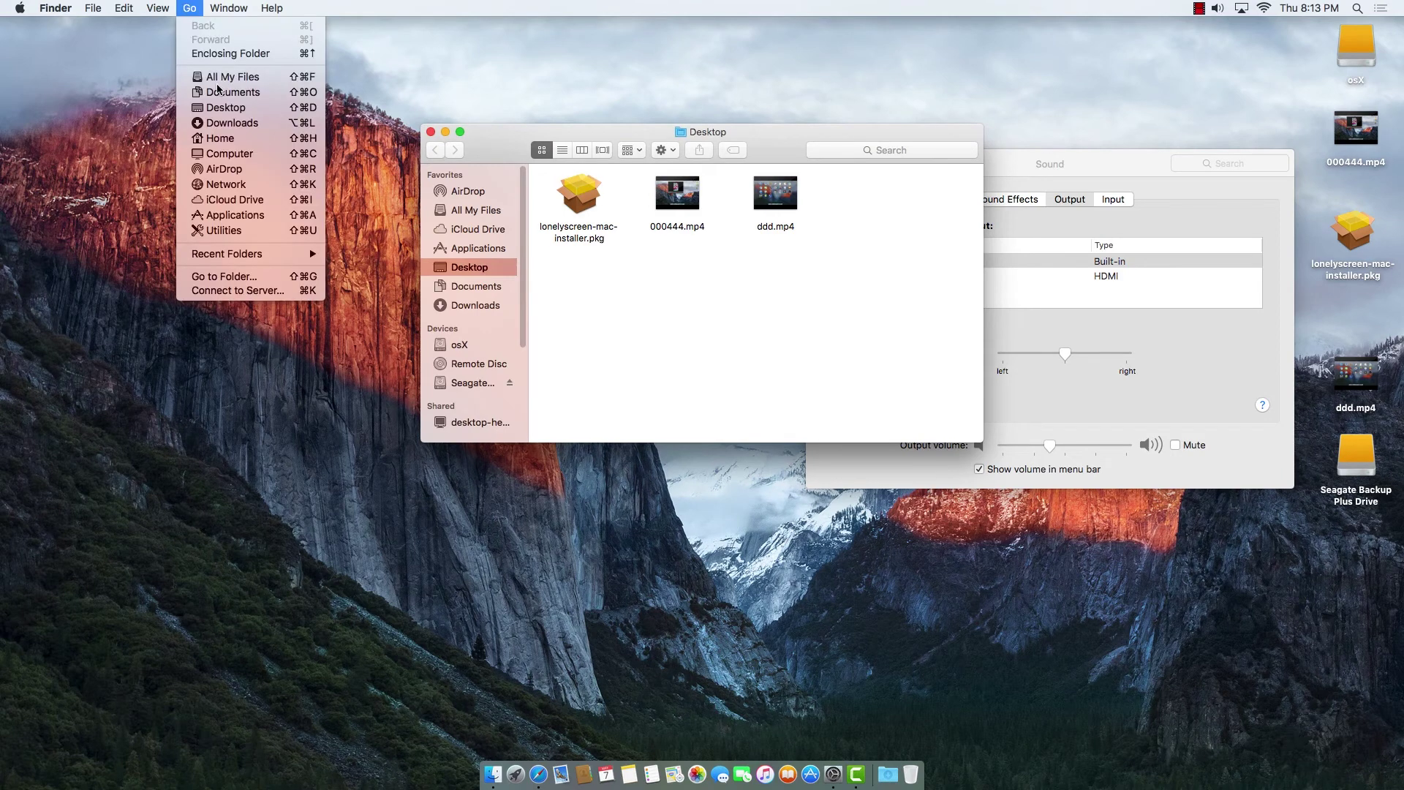
{"action": "left_click", "coordinate": [261, 277]}
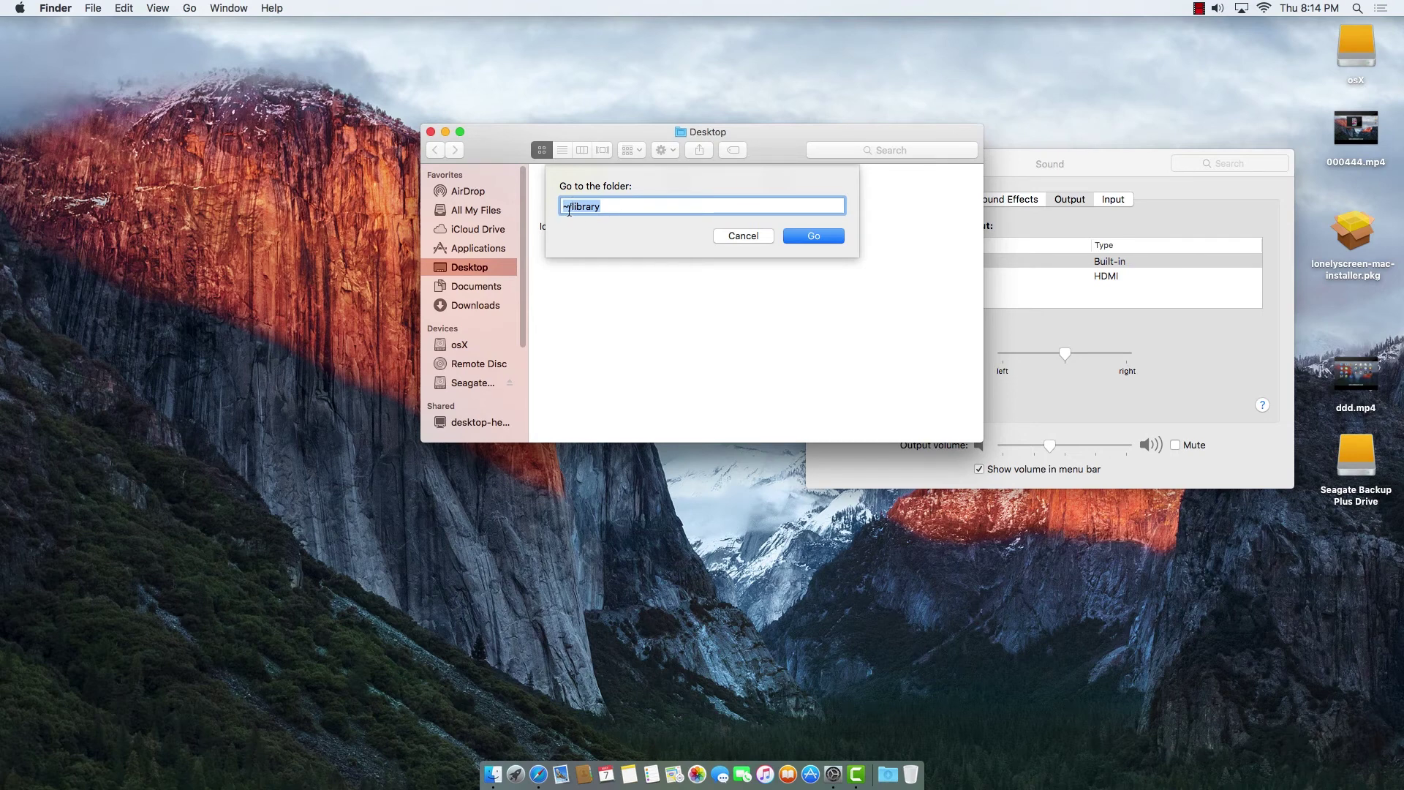
{"action": "left_click", "coordinate": [812, 235]}
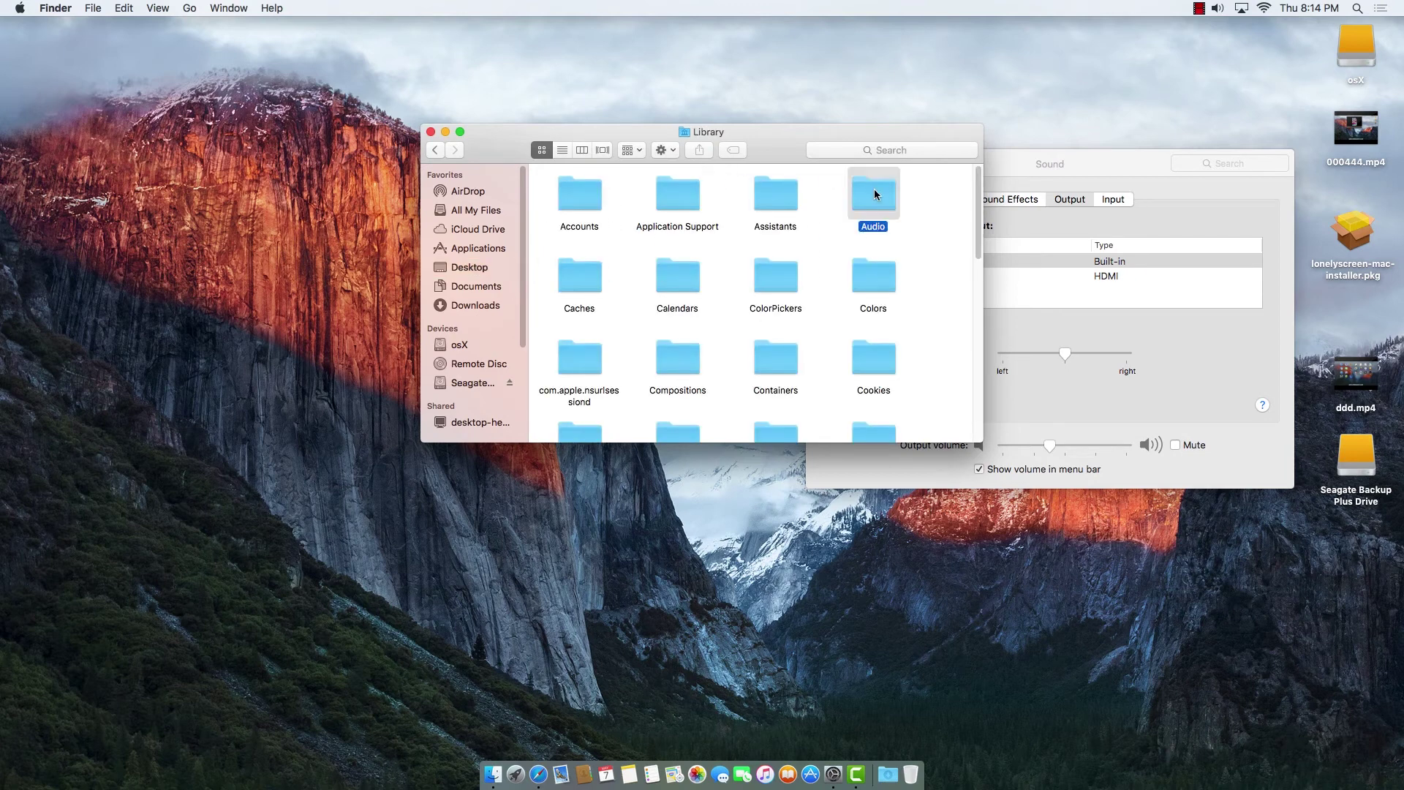
{"action": "double_click", "coordinate": [874, 190]}
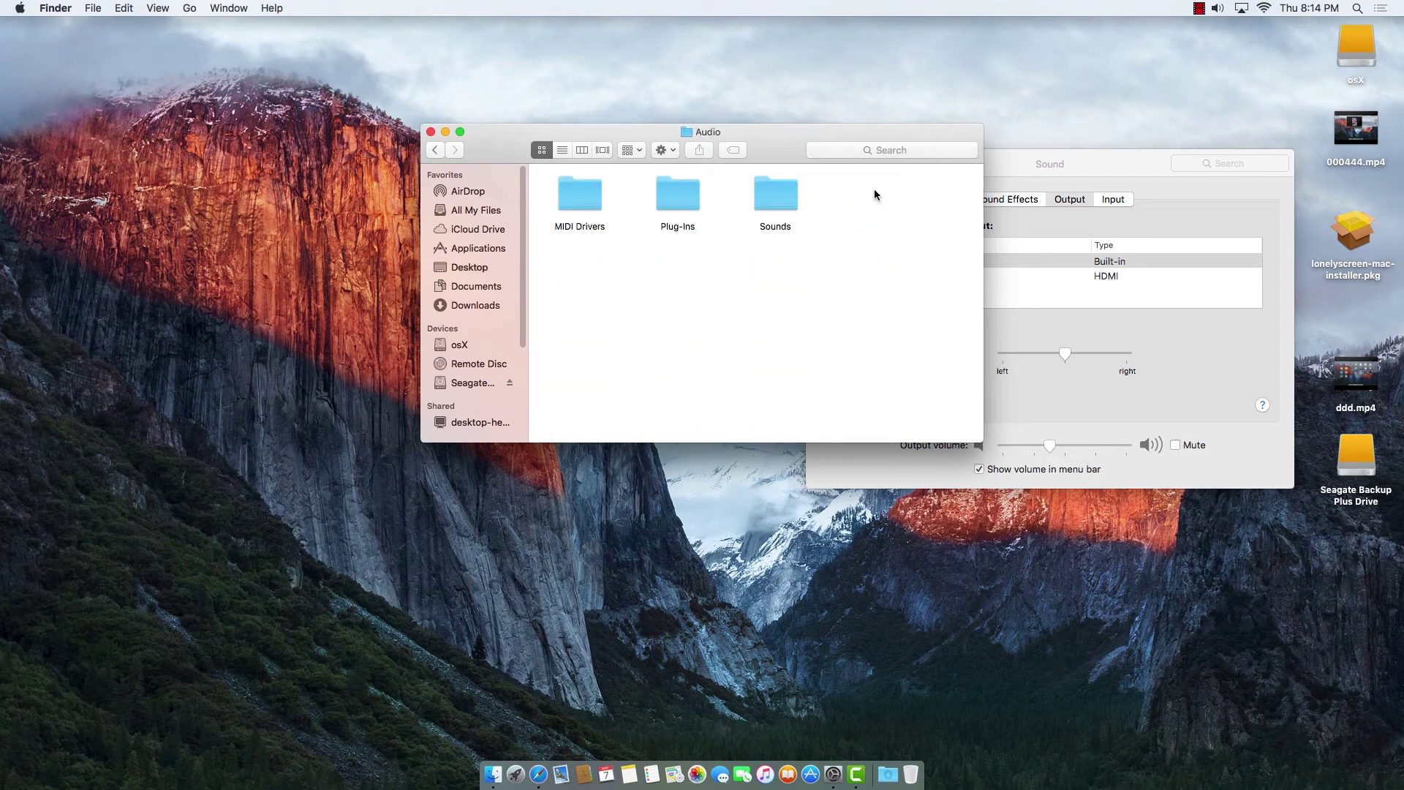
{"action": "left_click", "coordinate": [435, 151]}
Search Library for 'lone', trash the imtiger.lonelyscreen.sfl result, and return to Library
{"action": "left_click", "coordinate": [877, 151]}
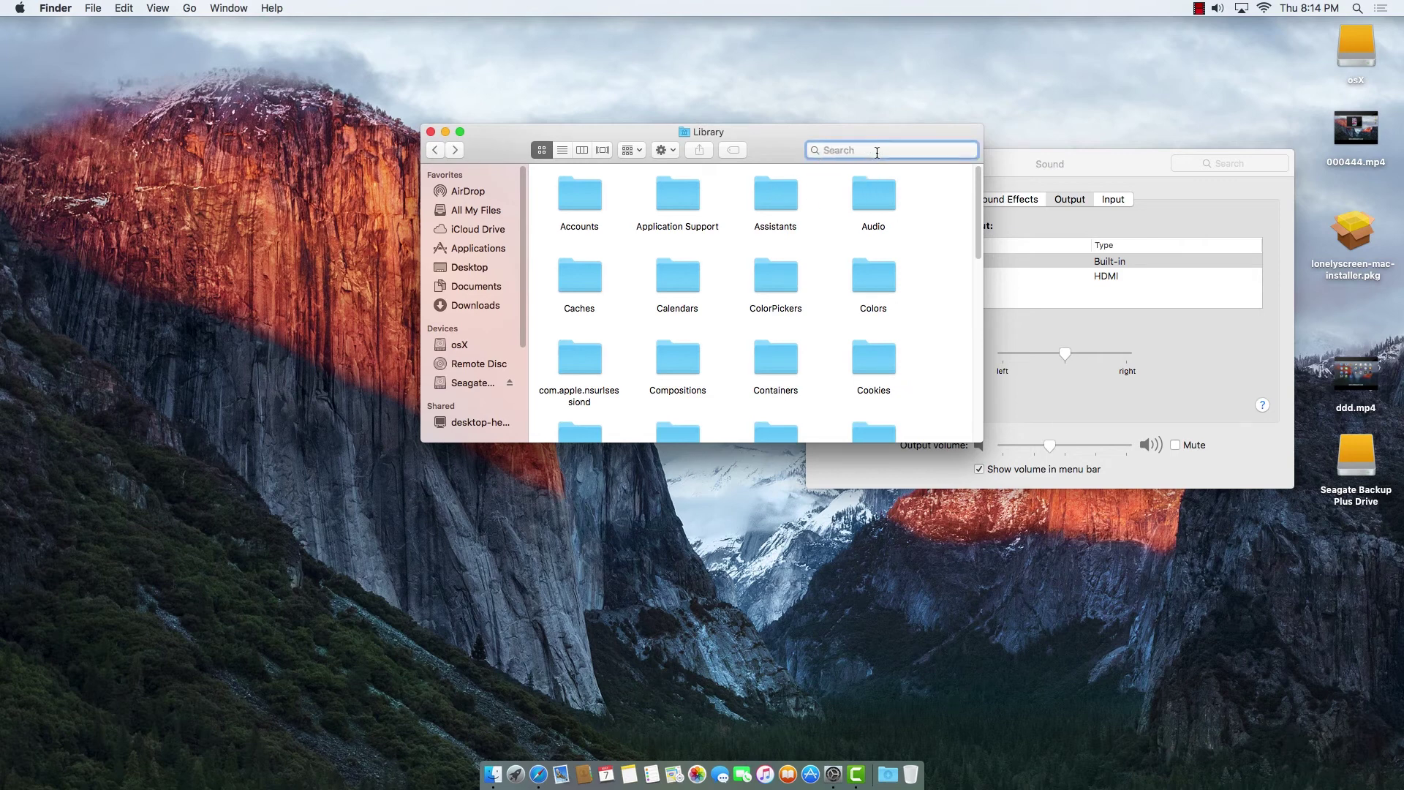
{"action": "type", "text": "lonel"}
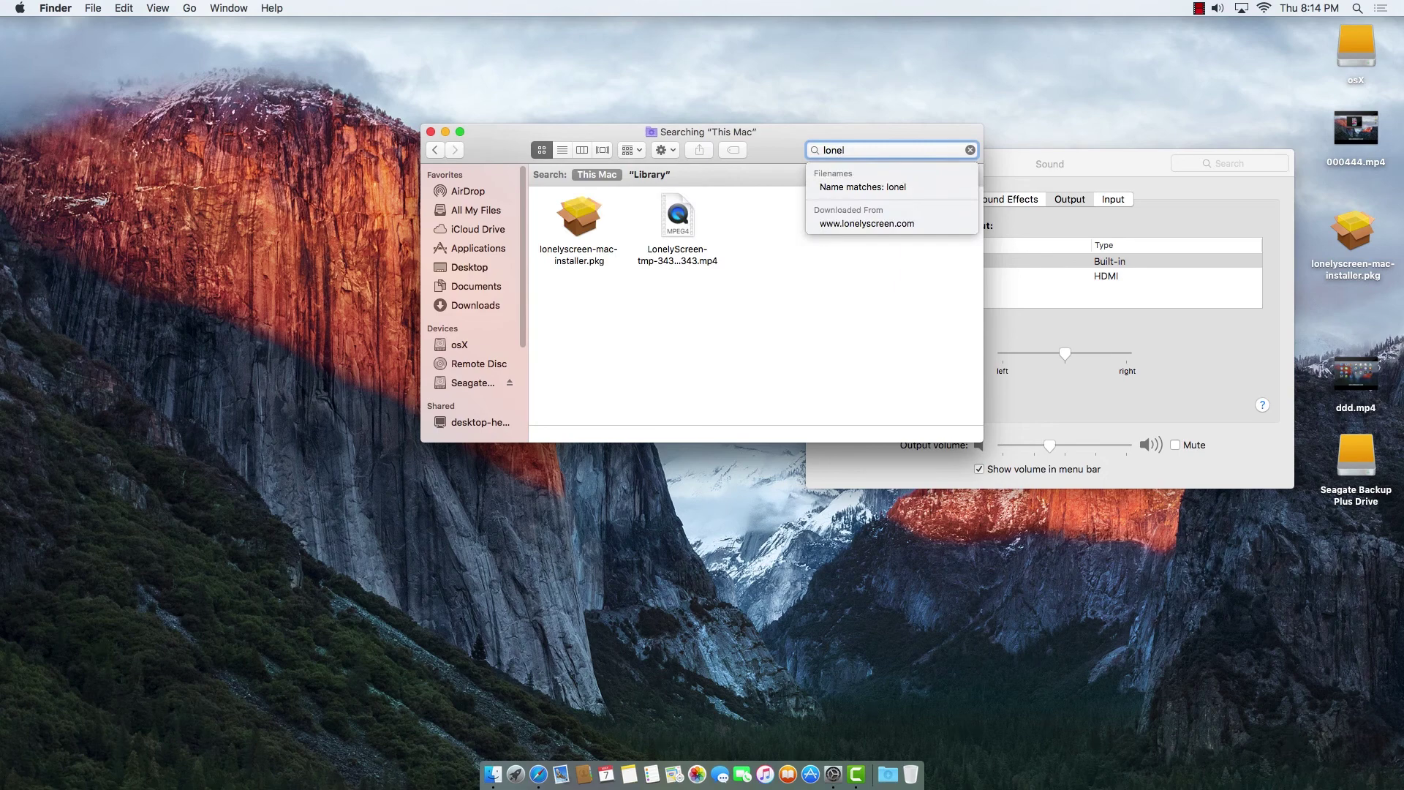
{"action": "left_click", "coordinate": [655, 174]}
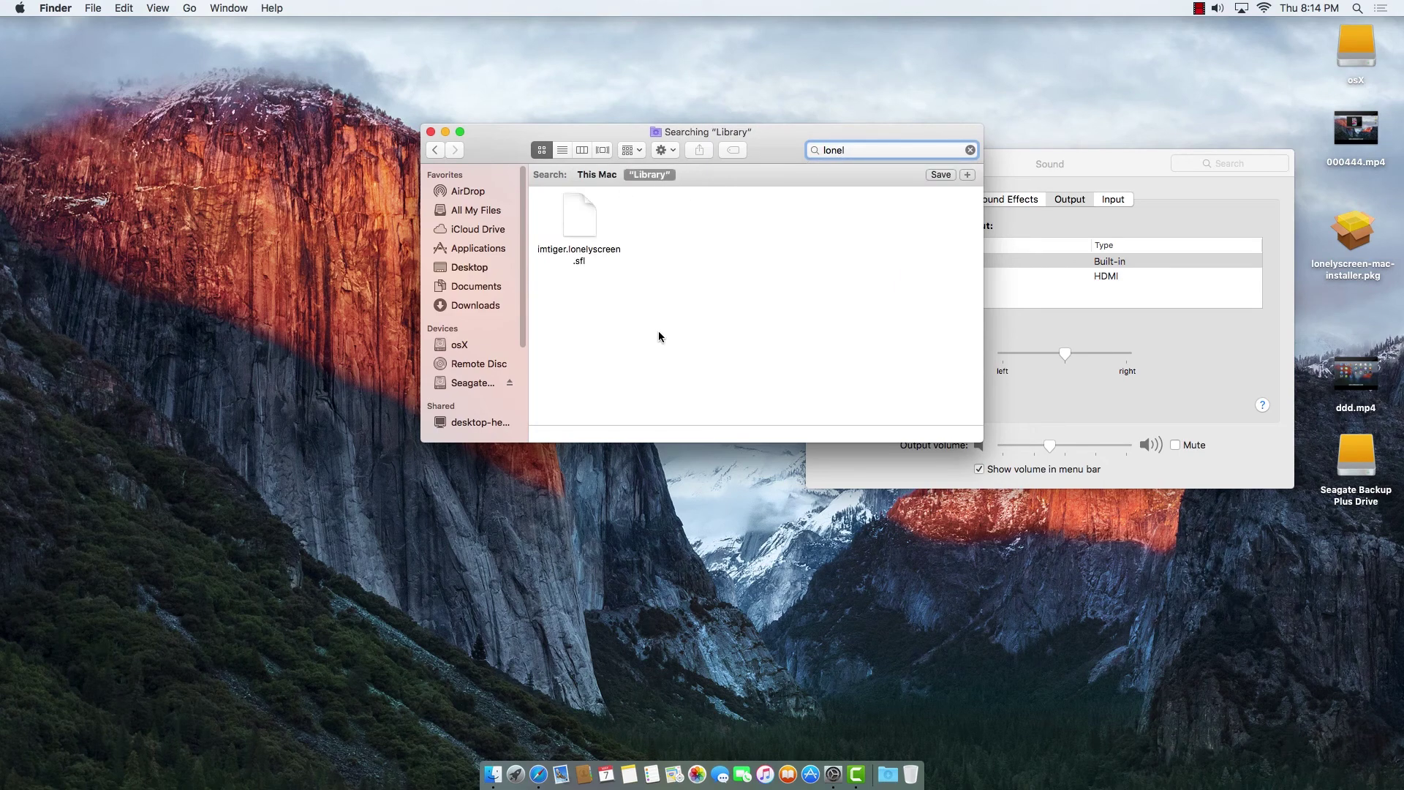
{"action": "left_click", "coordinate": [581, 227]}
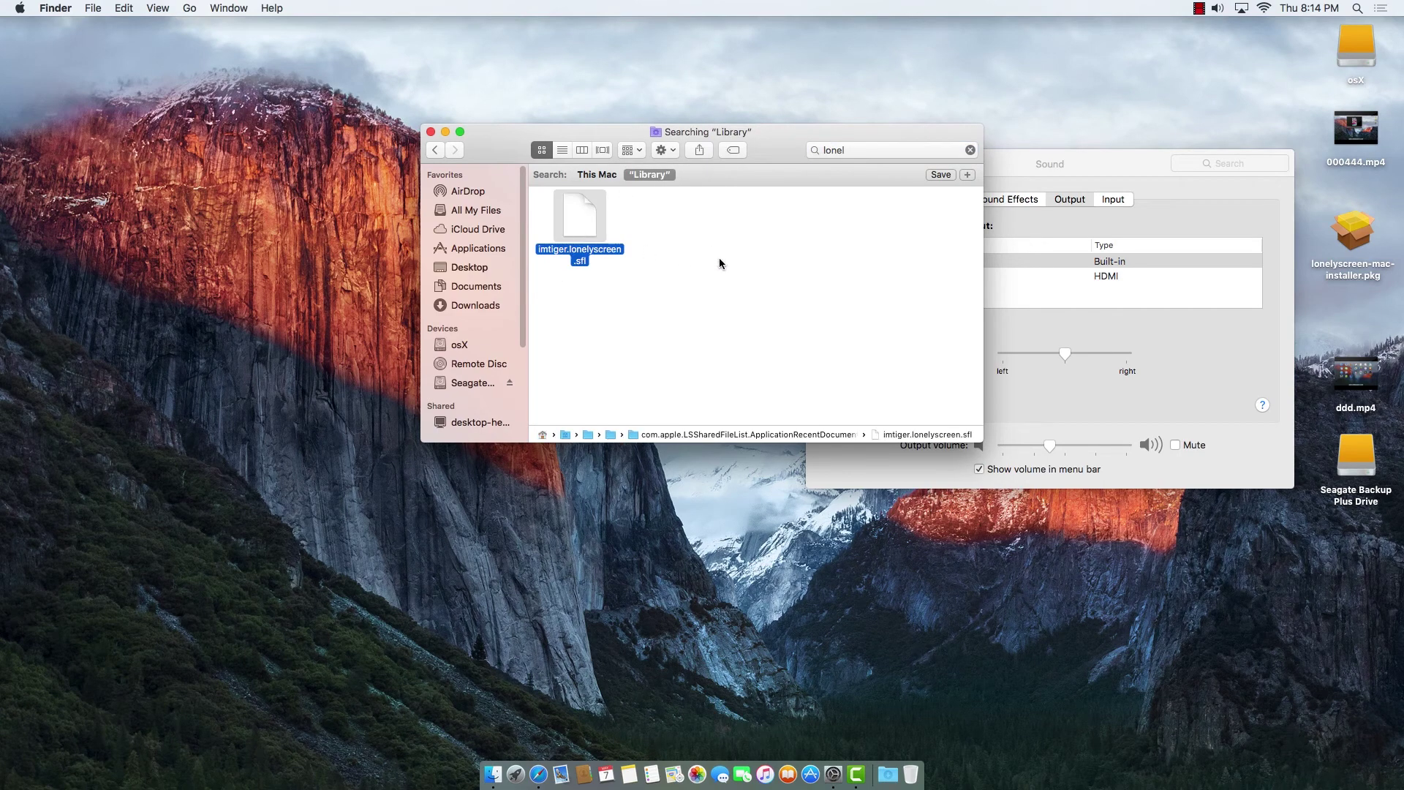
{"action": "key", "text": "super+BackSpace"}
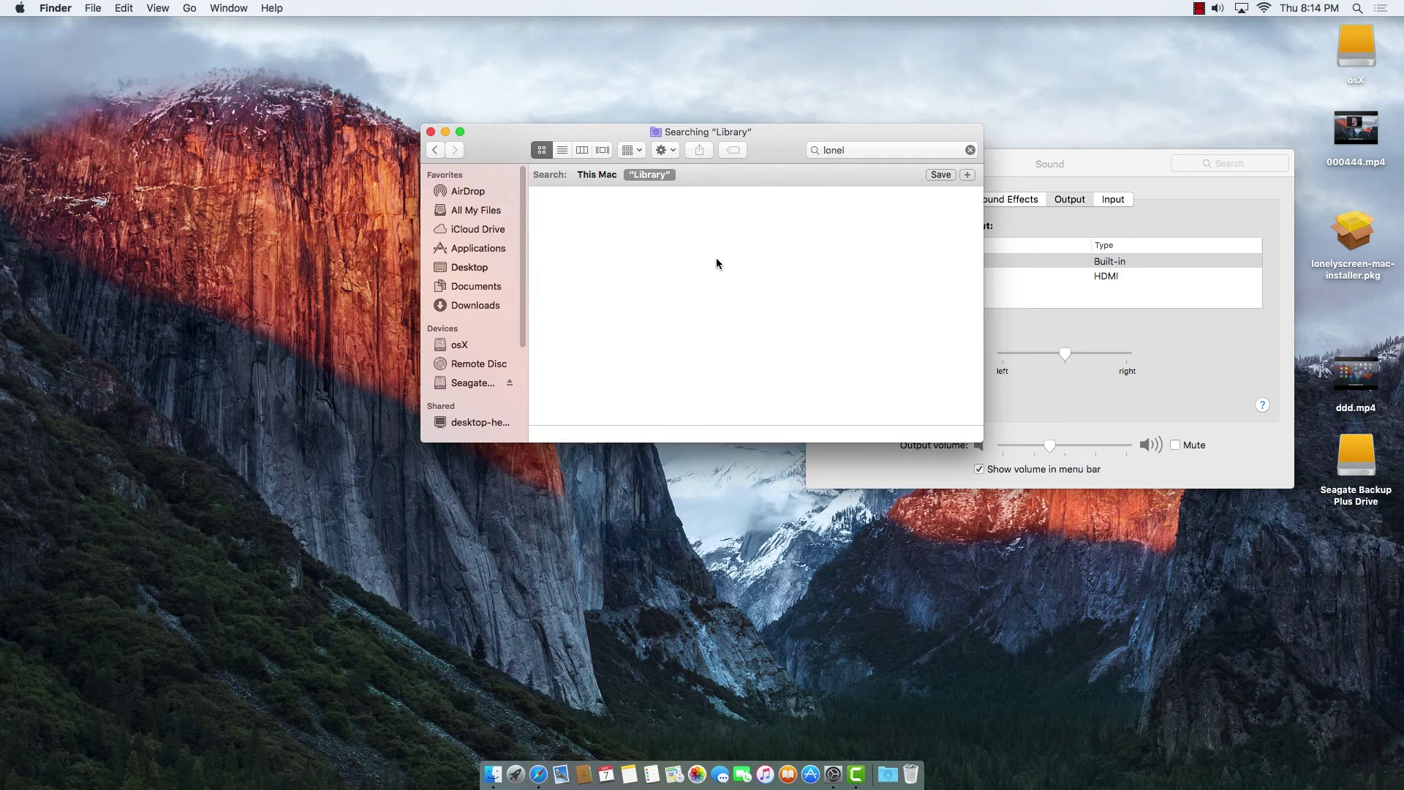
{"action": "left_click", "coordinate": [435, 149]}
Open the Audio folder and check that MIDI Drivers is empty
{"action": "double_click", "coordinate": [875, 195]}
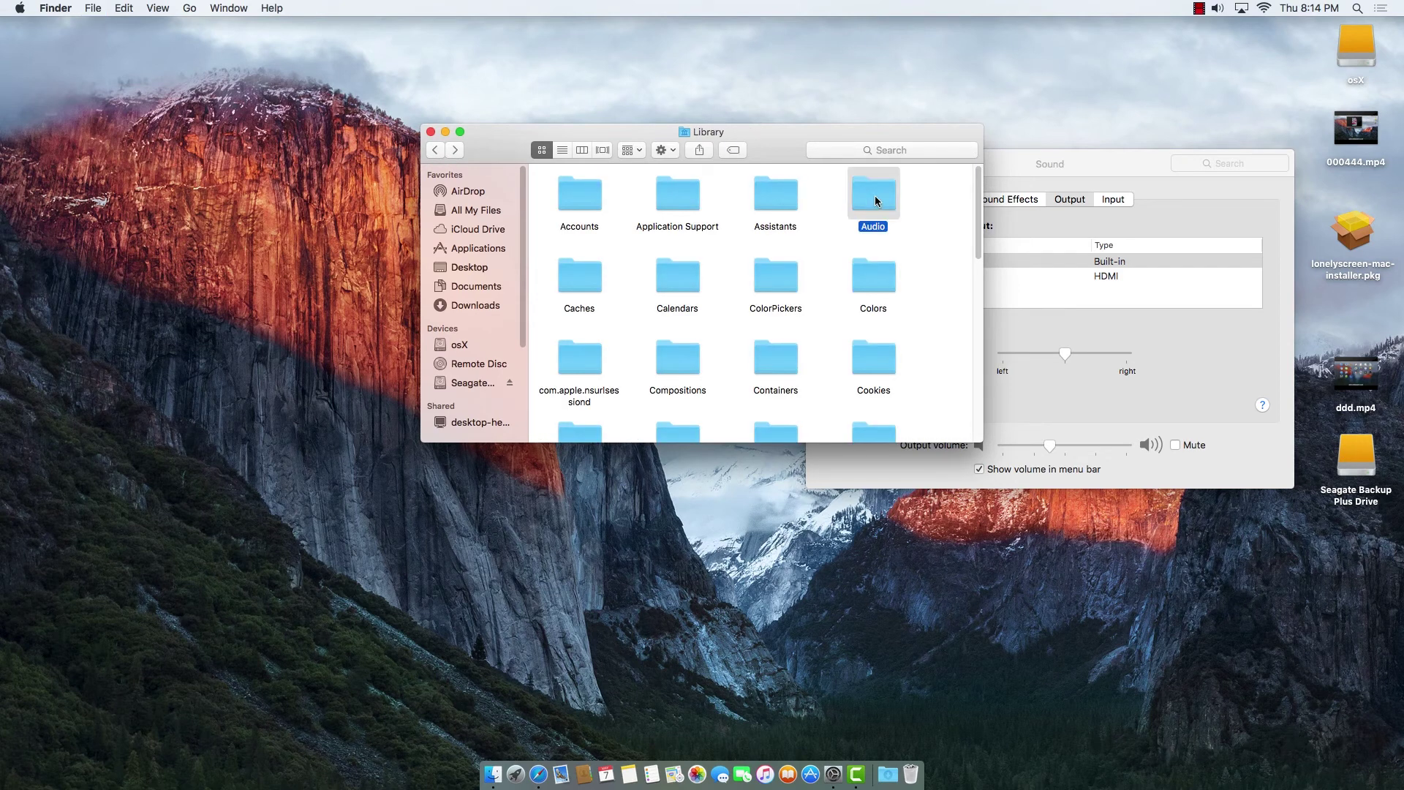
{"action": "double_click", "coordinate": [584, 194]}
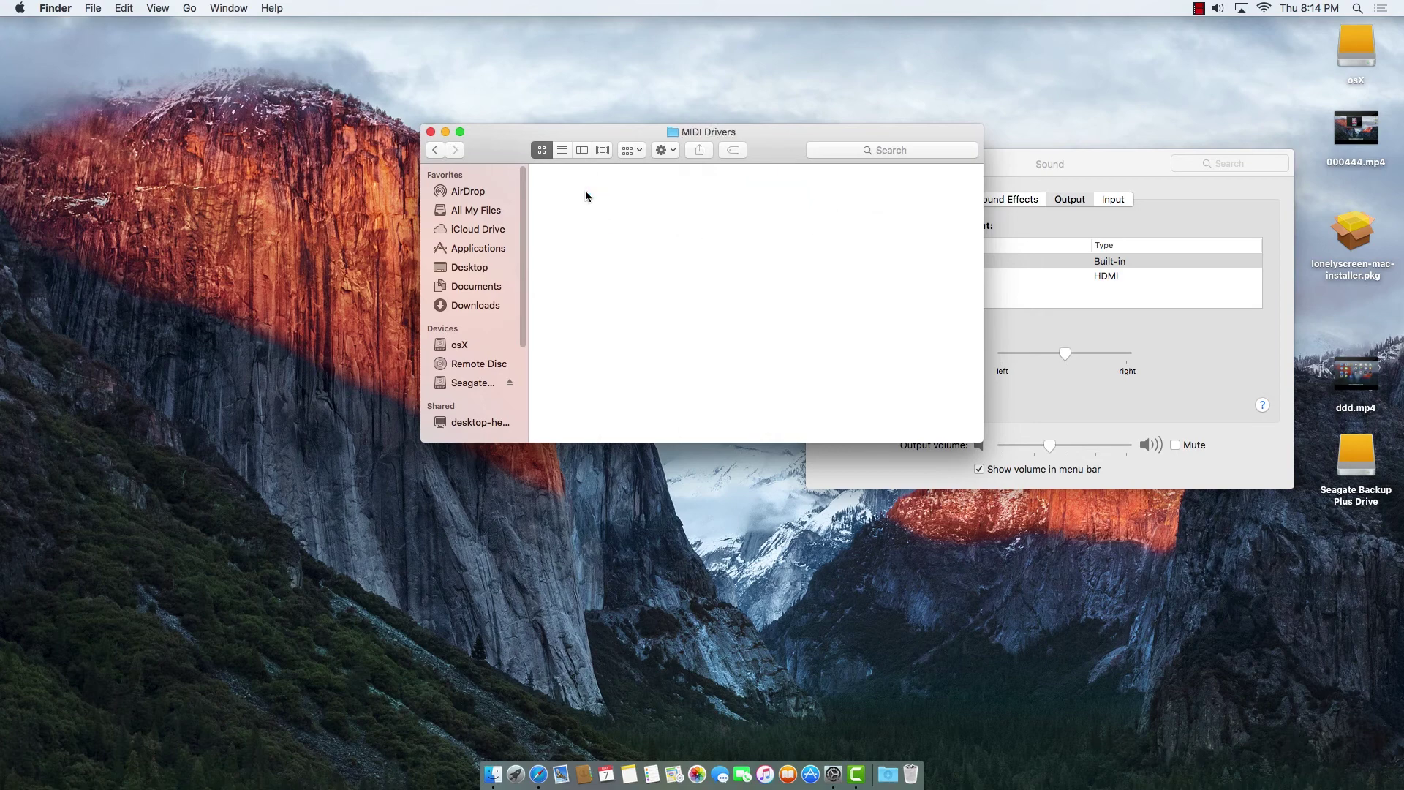
{"action": "left_click", "coordinate": [436, 150]}
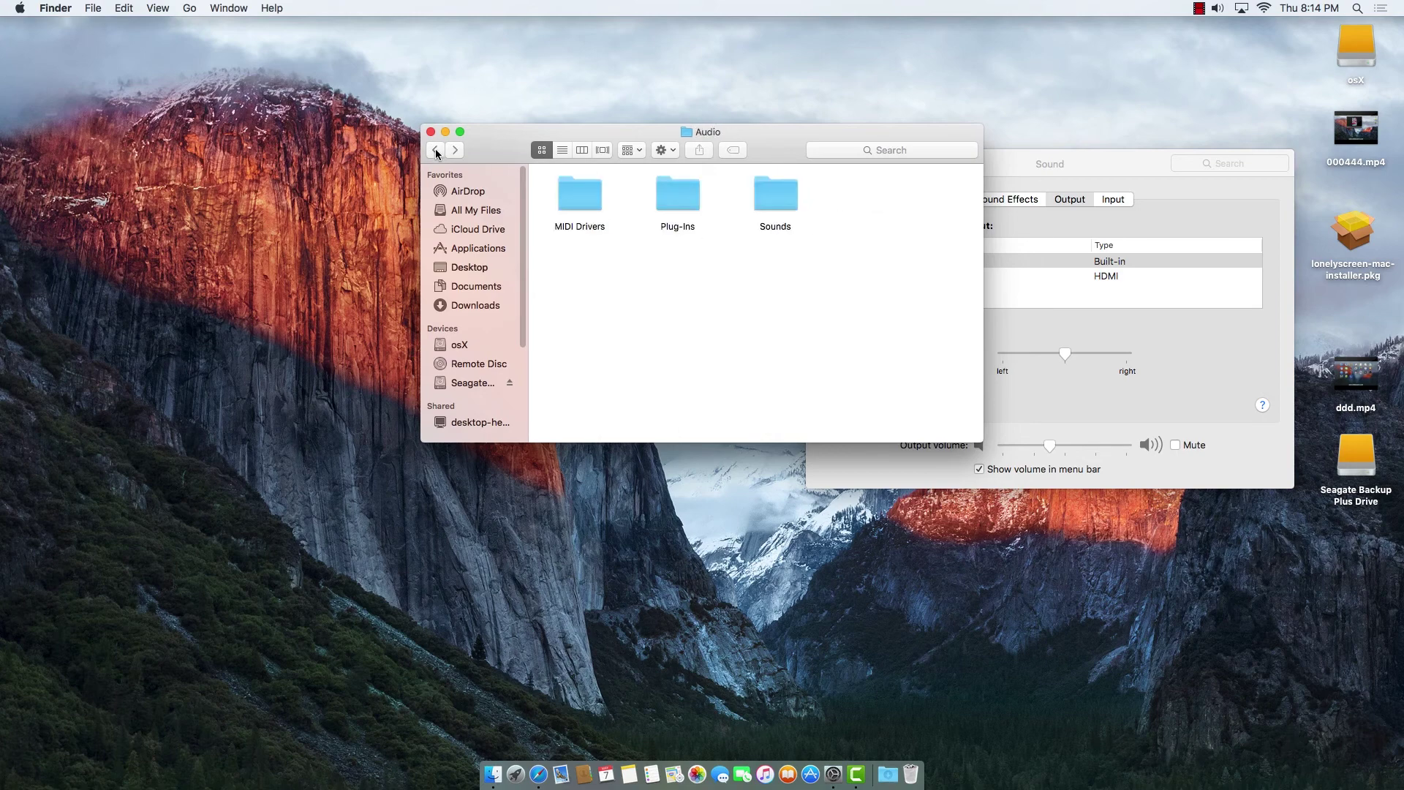
{"action": "left_click", "coordinate": [436, 149]}
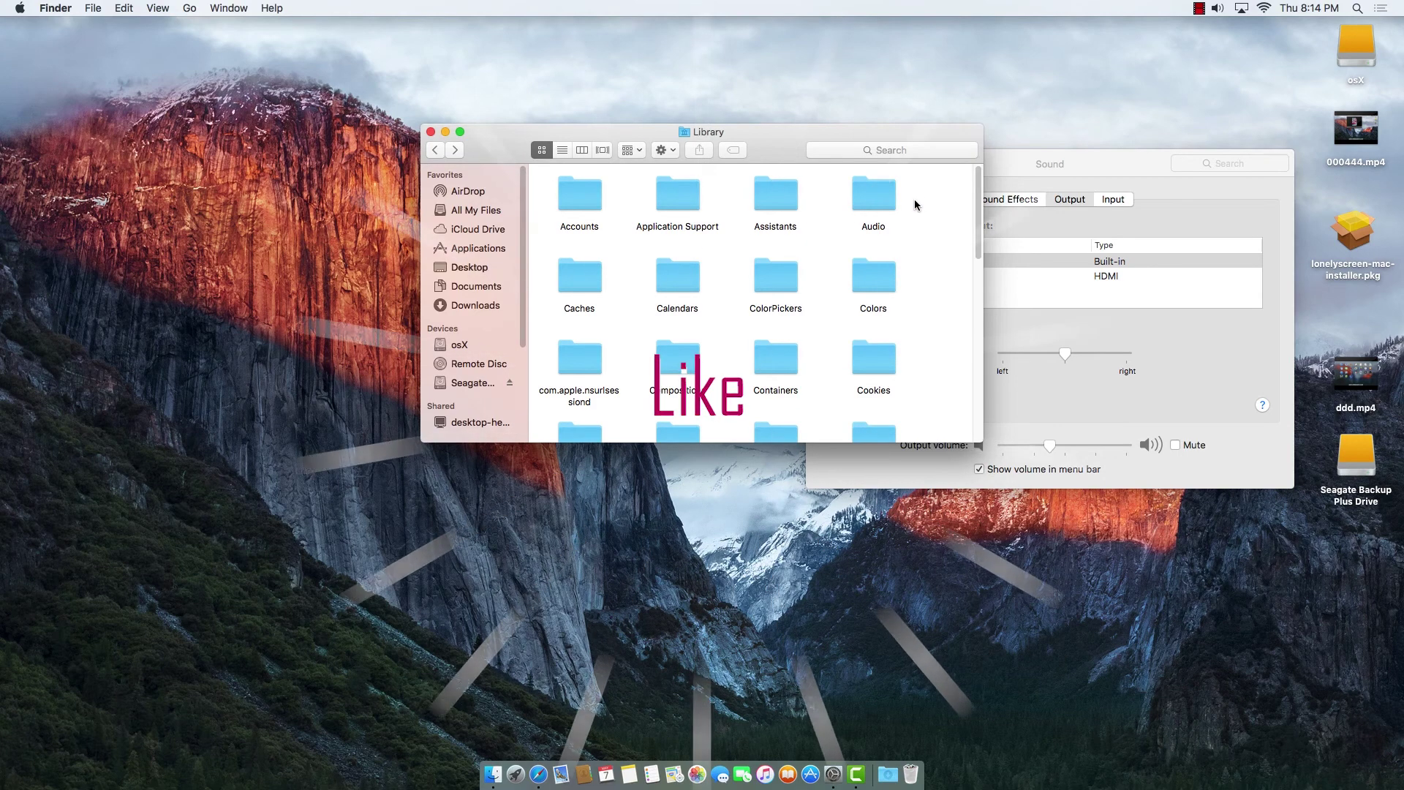
{"action": "left_click", "coordinate": [880, 202]}
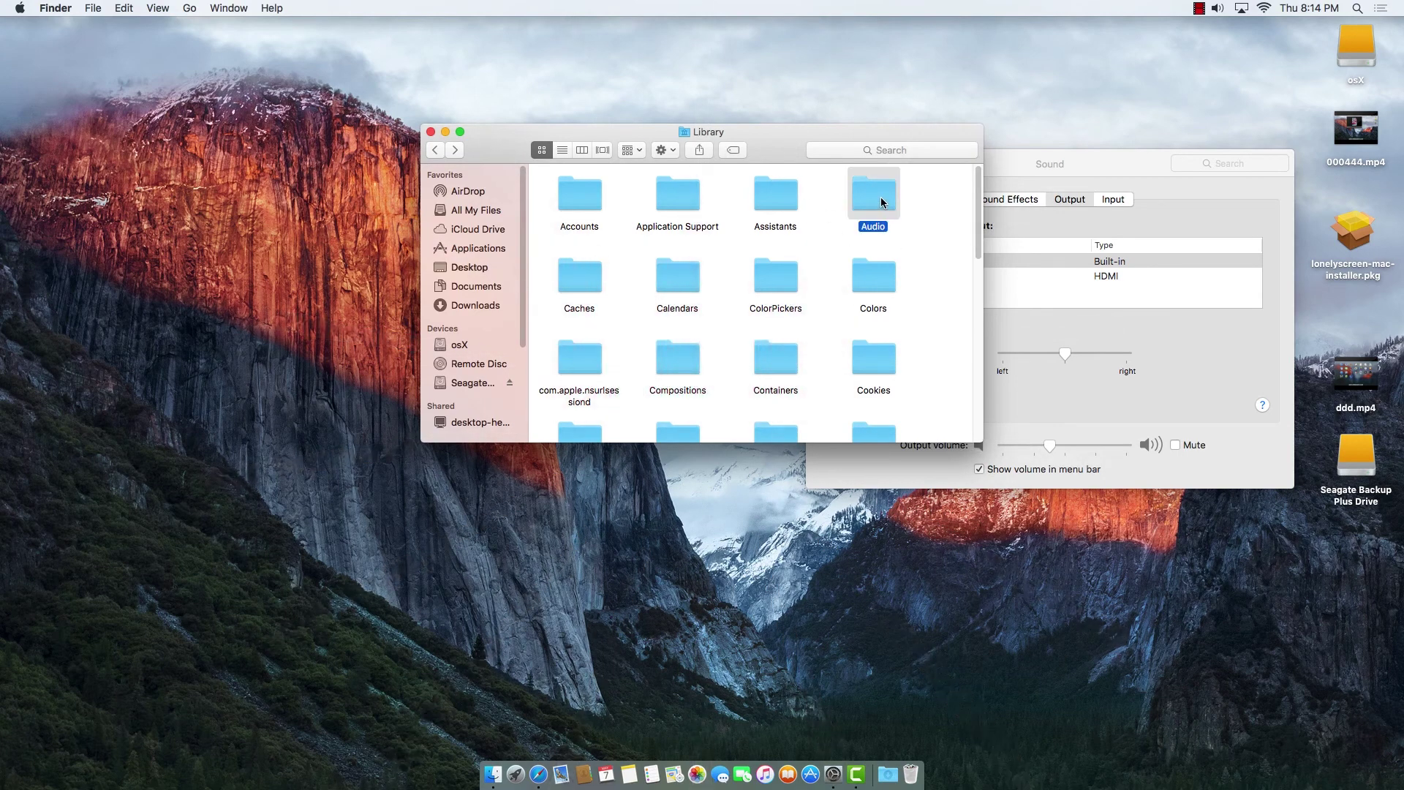
{"action": "double_click", "coordinate": [880, 203]}
{"action": "double_click", "coordinate": [580, 198]}
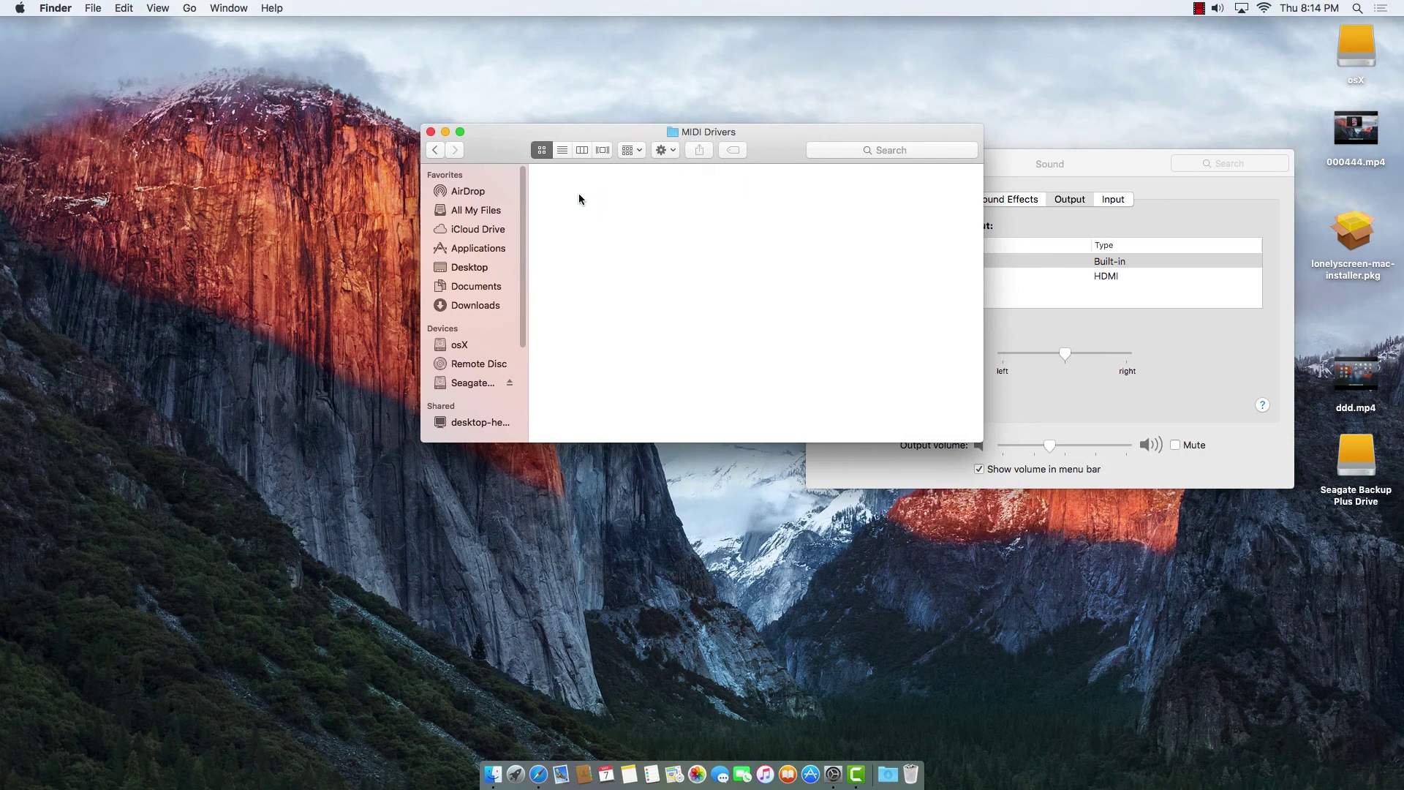
{"action": "left_click", "coordinate": [434, 150]}
Check the Plug-Ins subfolders VST, Digidesign and Components, finding them empty
{"action": "double_click", "coordinate": [673, 196]}
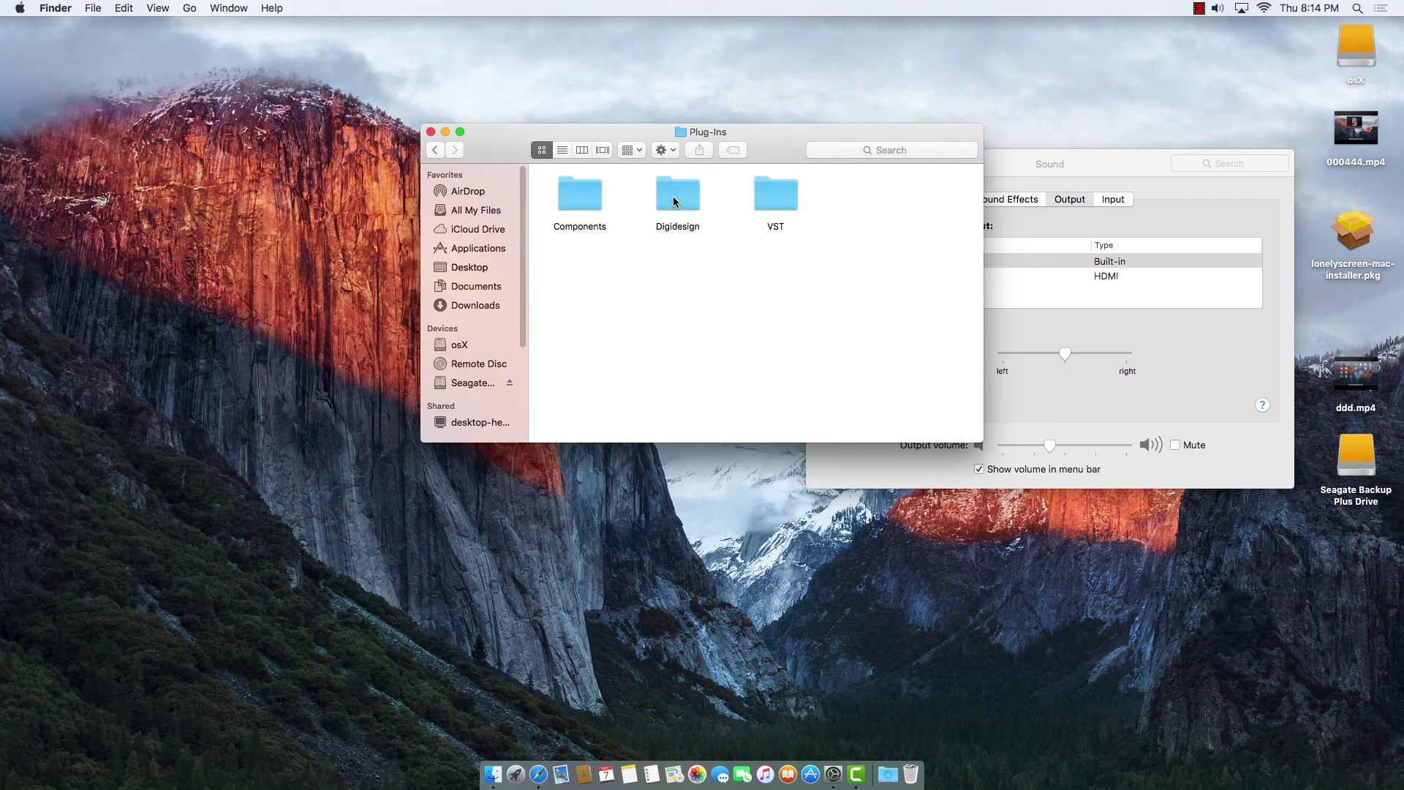
{"action": "left_click", "coordinate": [784, 199]}
{"action": "double_click", "coordinate": [785, 199]}
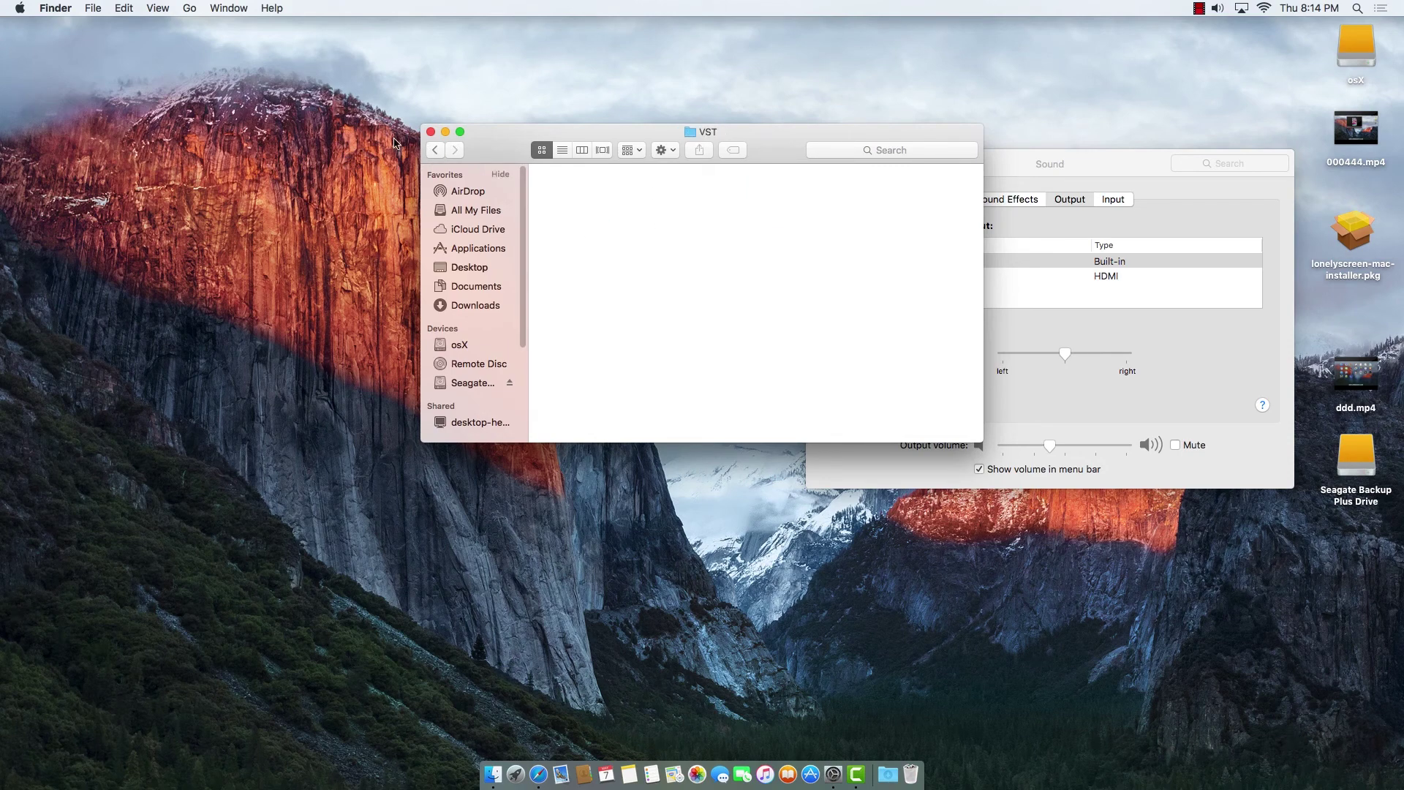
{"action": "left_click", "coordinate": [439, 150]}
{"action": "left_click", "coordinate": [668, 195]}
{"action": "double_click", "coordinate": [668, 195]}
{"action": "left_click", "coordinate": [433, 151]}
{"action": "double_click", "coordinate": [577, 196]}
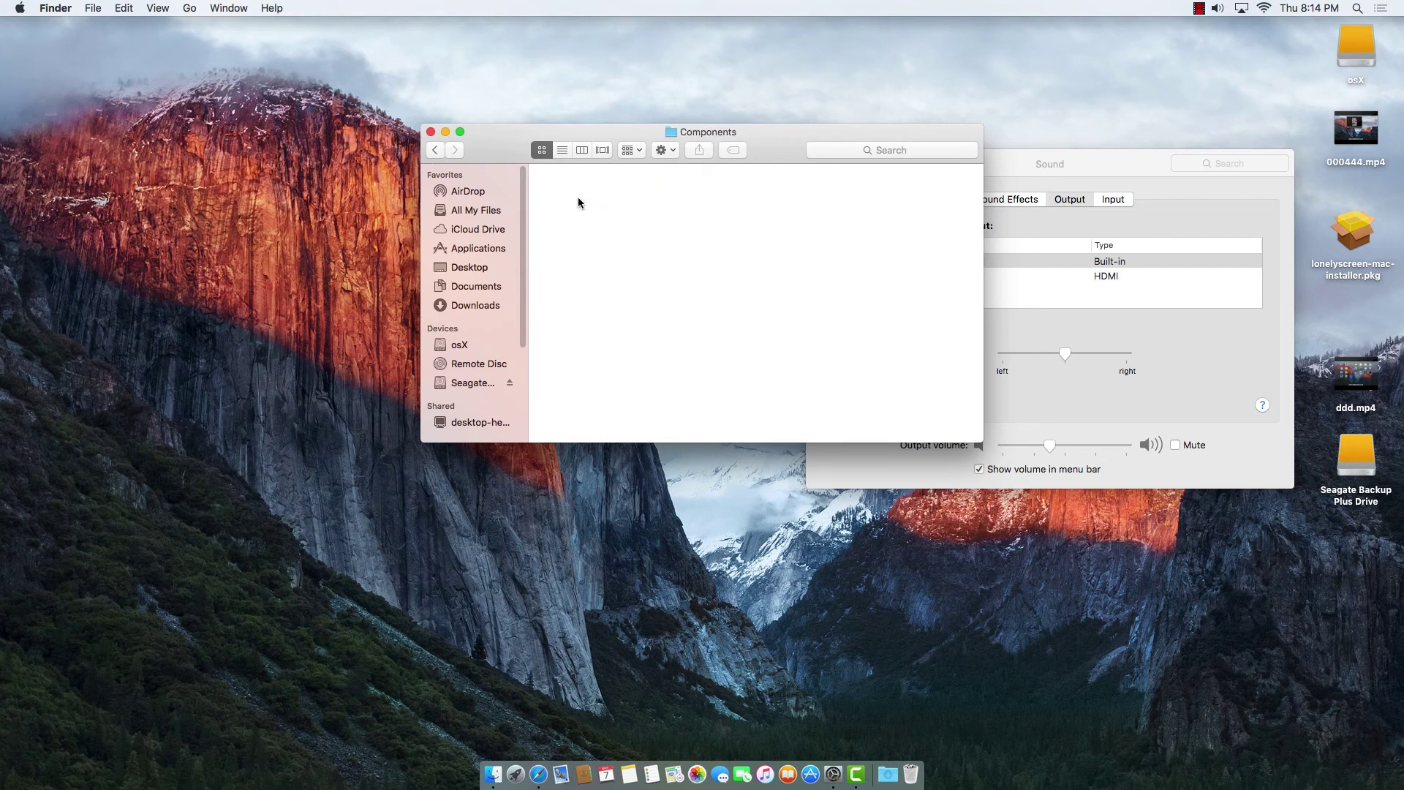
{"action": "left_click", "coordinate": [434, 150]}
{"action": "left_click", "coordinate": [435, 150]}
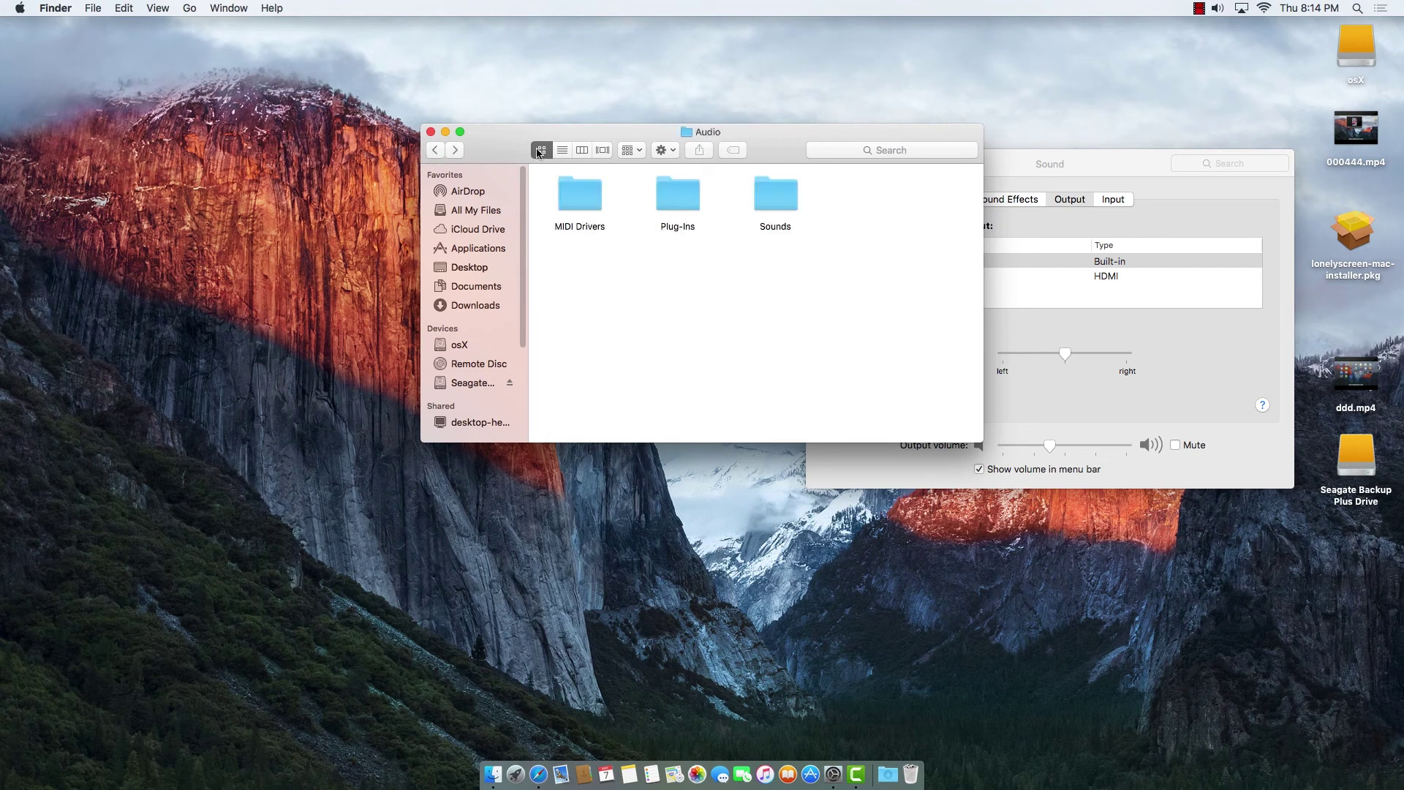
Check Sounds' empty Alerts folder, then select MIDI Drivers, Plug-Ins and Sounds in Audio
{"action": "double_click", "coordinate": [760, 196]}
{"action": "left_click", "coordinate": [581, 193]}
{"action": "double_click", "coordinate": [581, 193]}
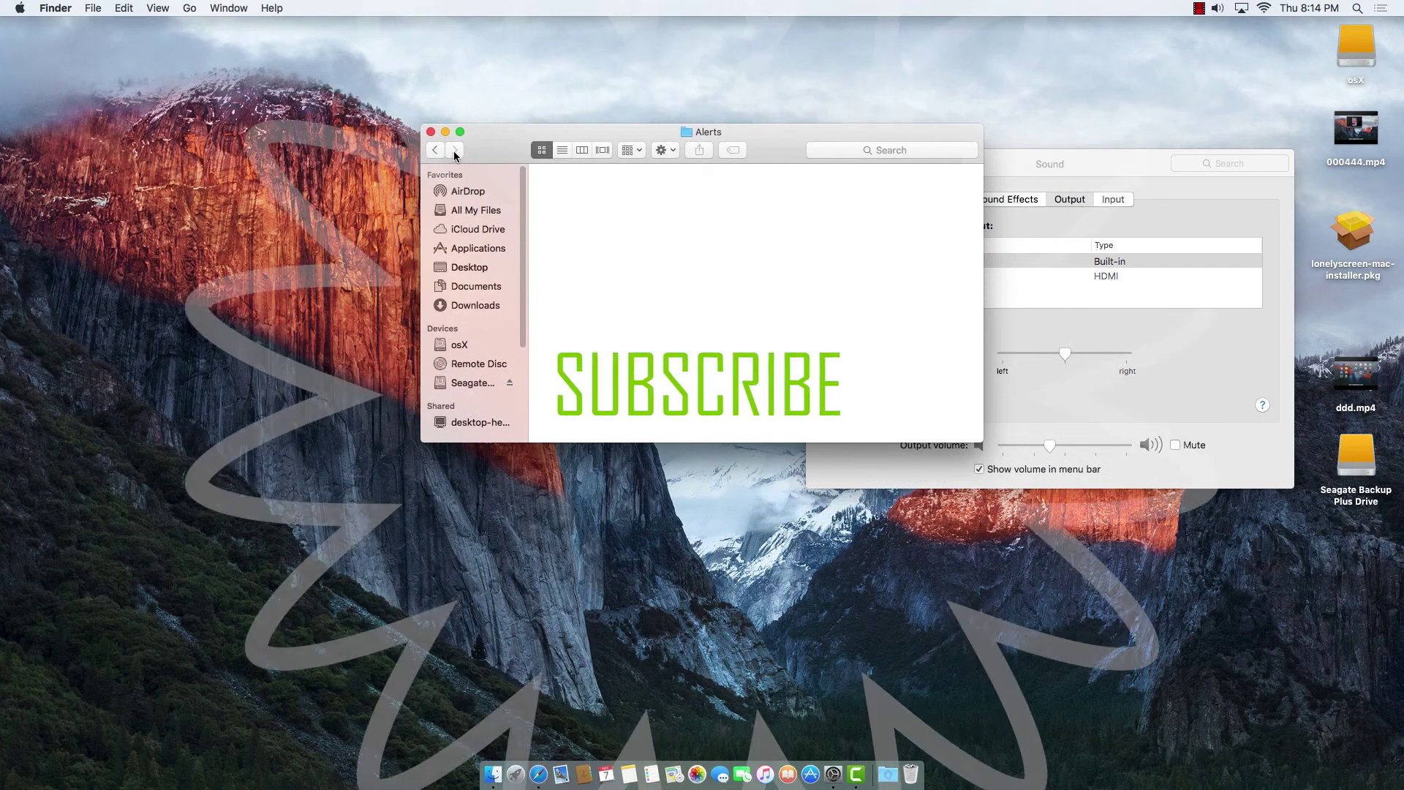
{"action": "left_click", "coordinate": [435, 150]}
{"action": "left_click", "coordinate": [435, 150]}
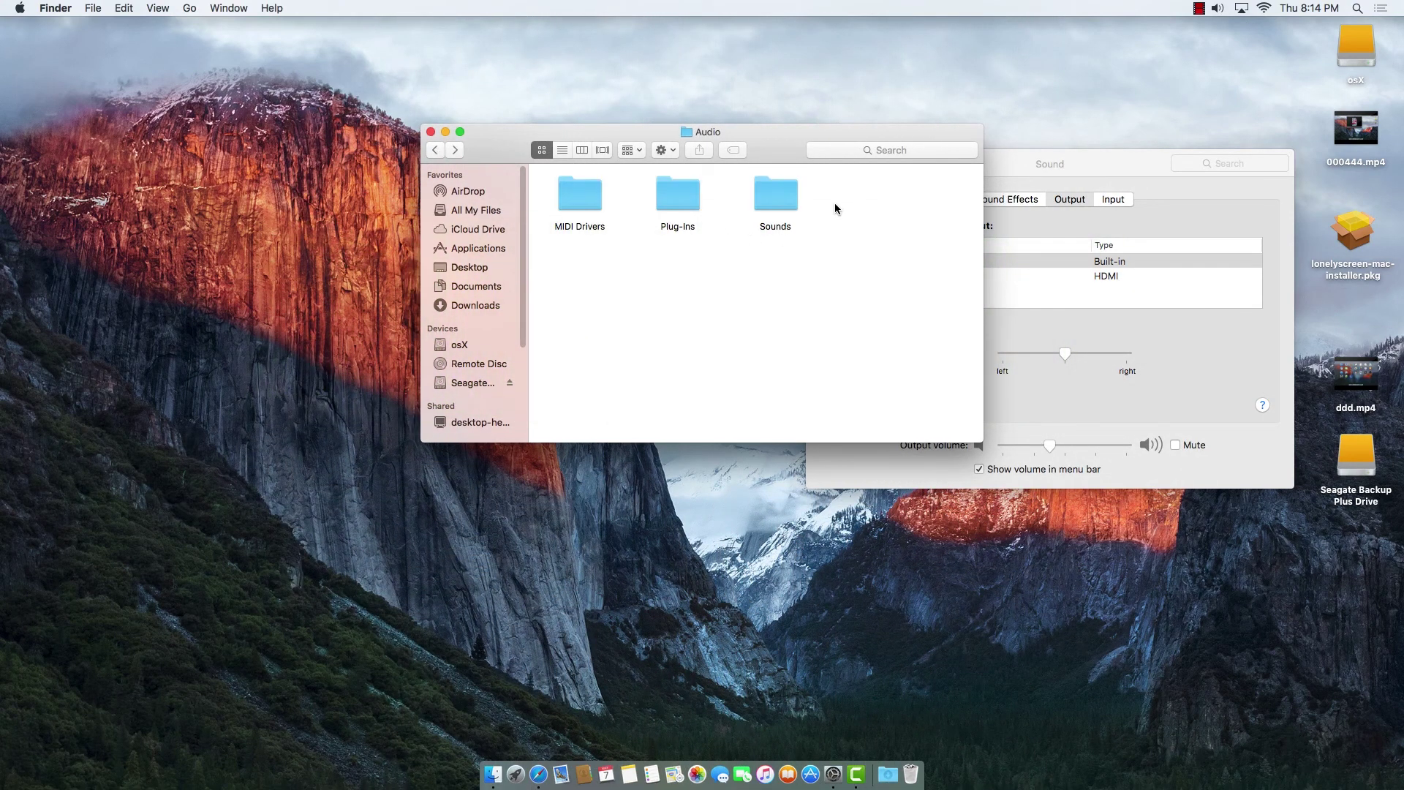
{"action": "left_click_drag", "start_coordinate": [835, 203], "coordinate": [534, 270]}
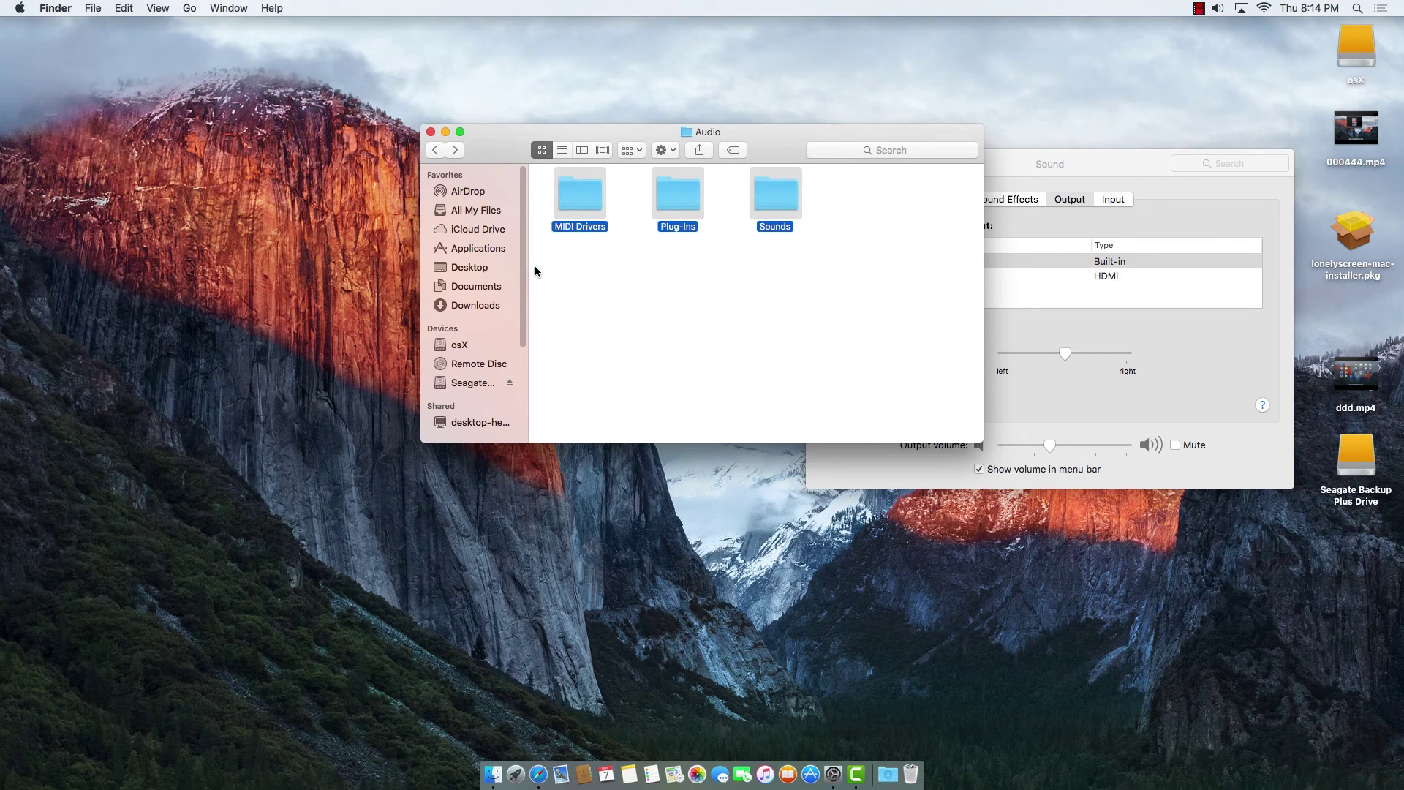
Trash the selected Audio folders with the admin password; only MIDI Drivers is removed
{"action": "key", "text": "super+BackSpace"}
{"action": "type", "text": "••••••"}
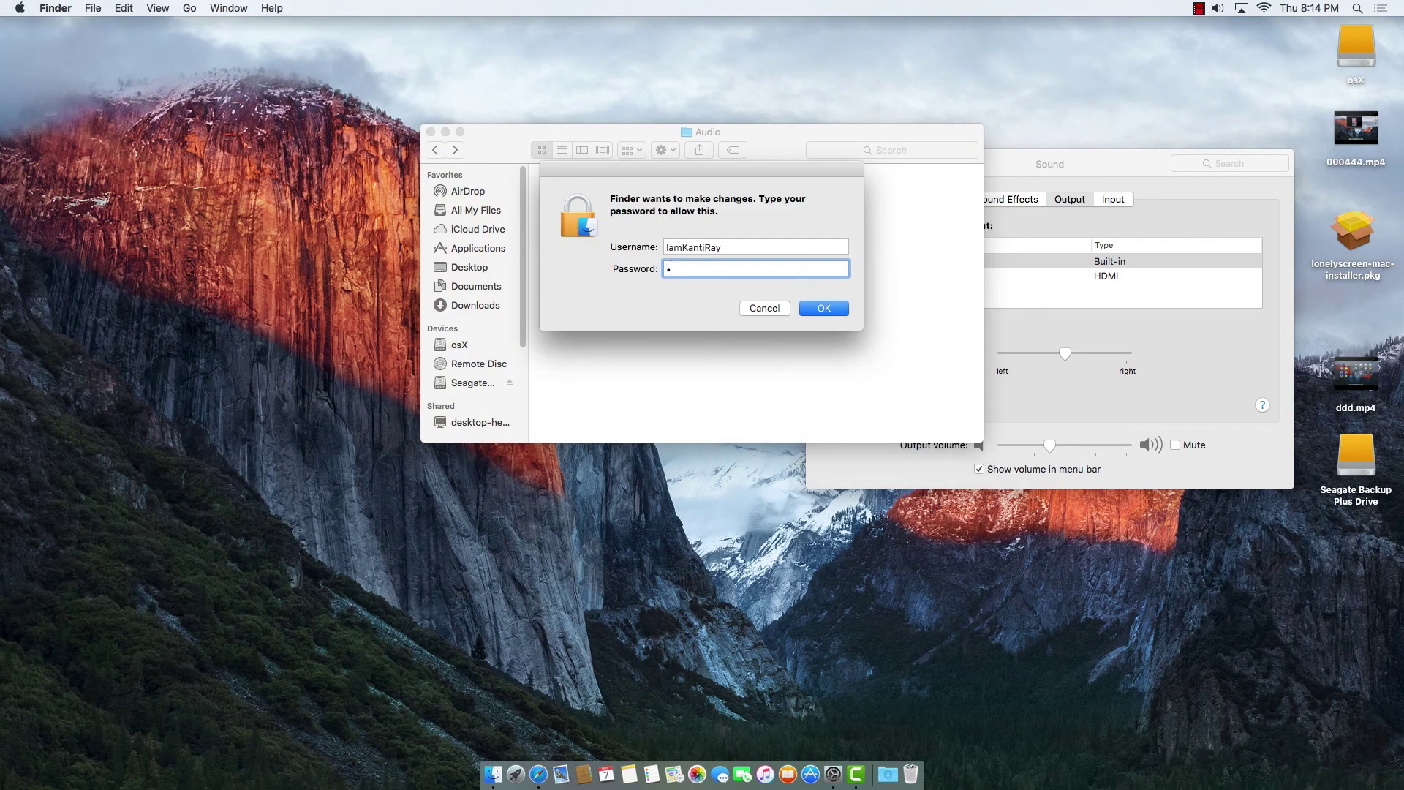
{"action": "key", "text": "Return"}
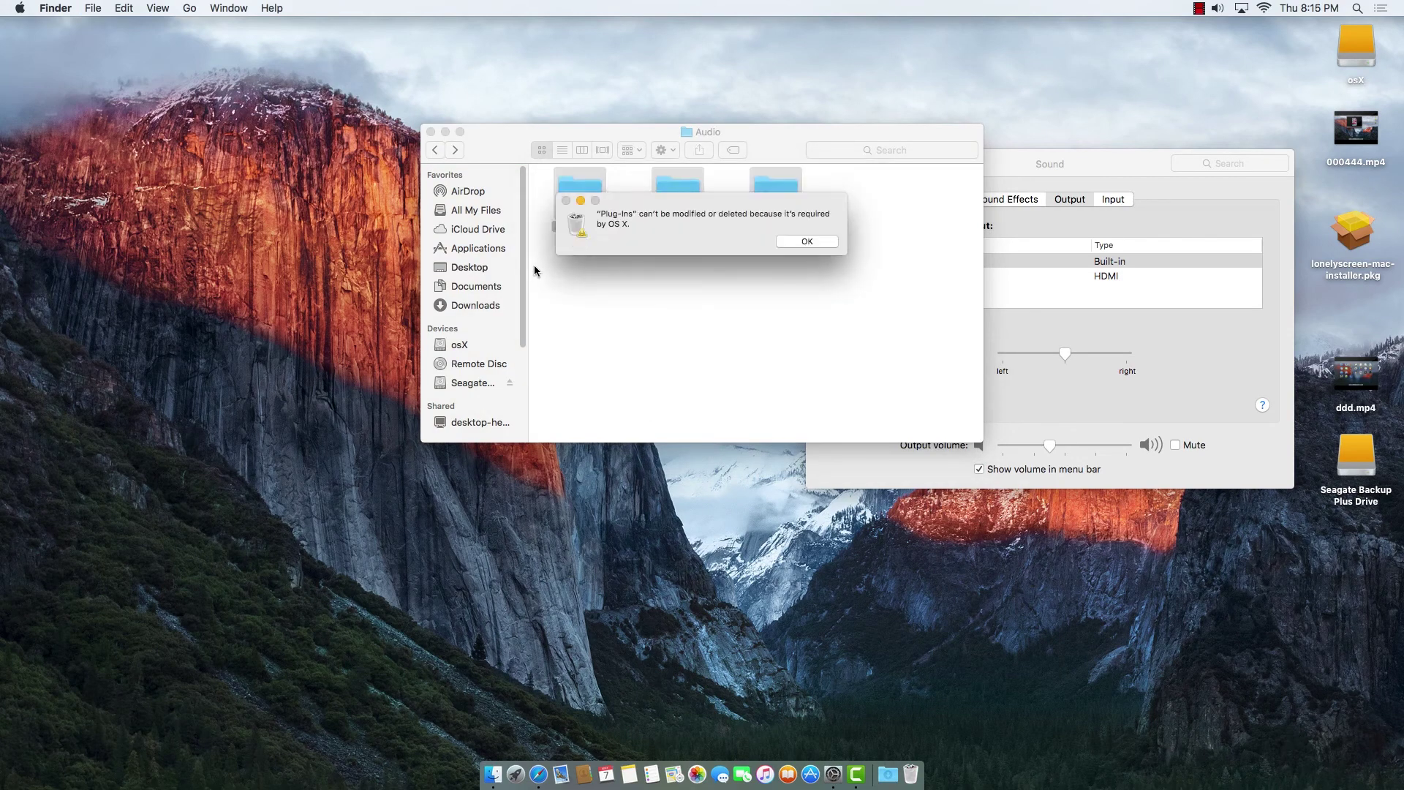
{"action": "left_click", "coordinate": [806, 242]}
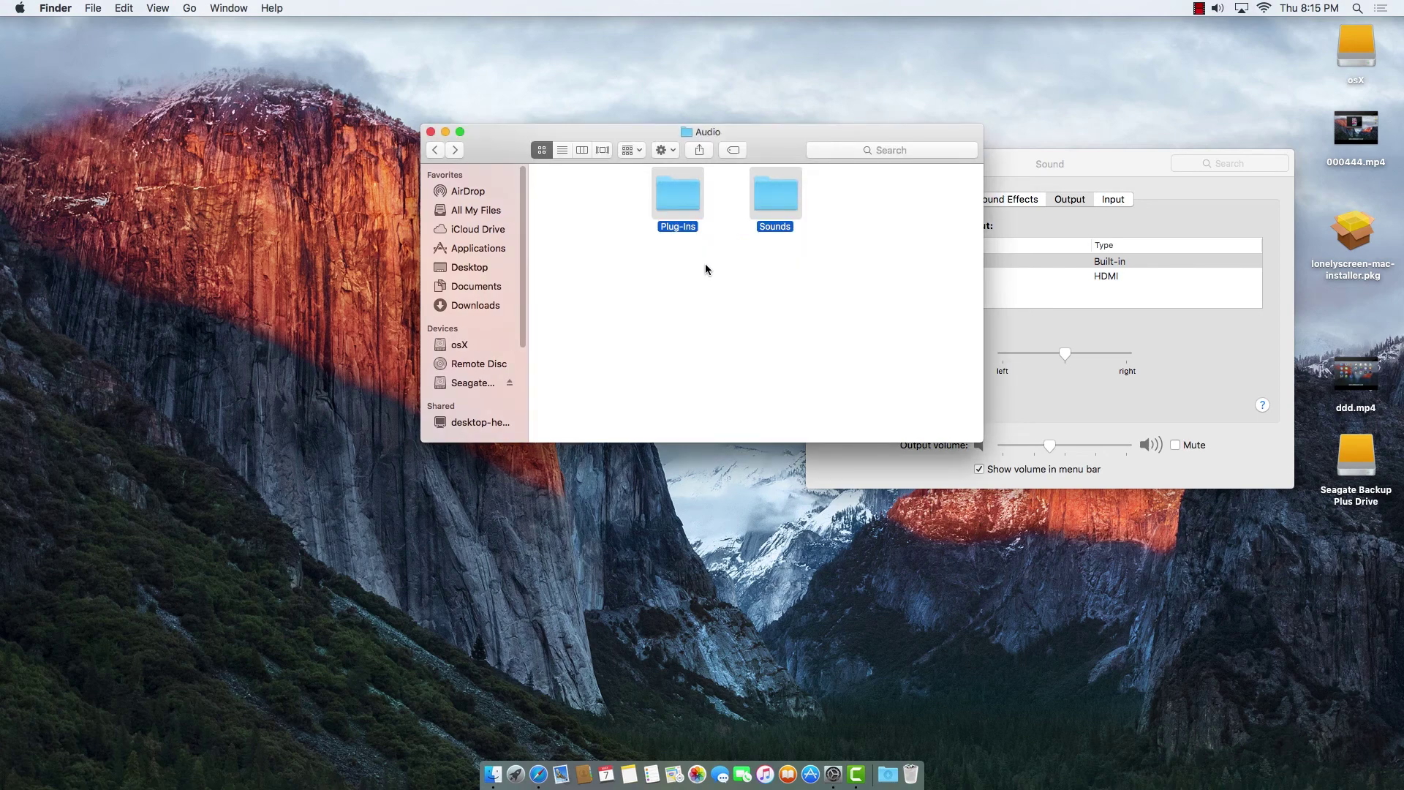
Try deleting the VST folder in Plug-Ins, which OS X refuses, then view the empty Components folder
{"action": "double_click", "coordinate": [686, 209]}
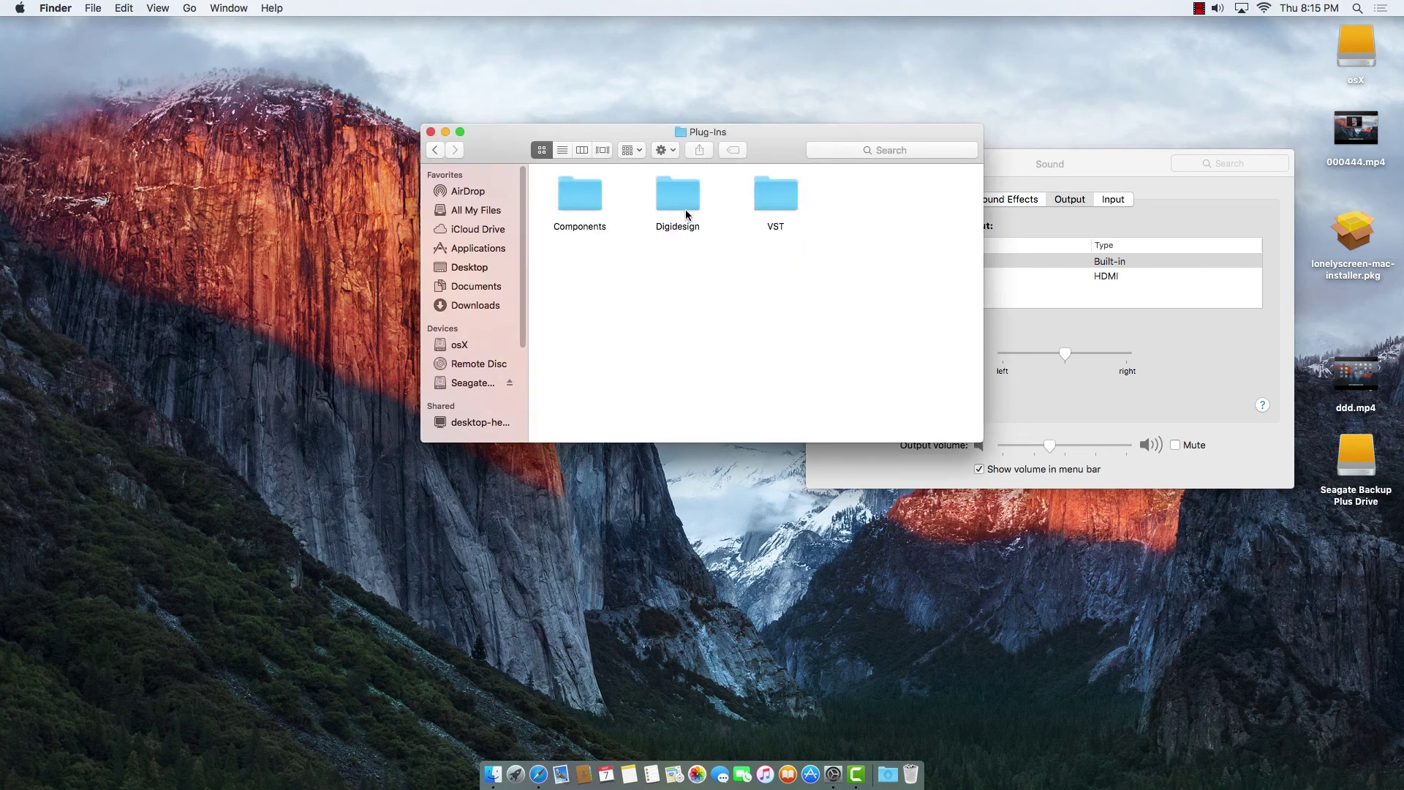
{"action": "left_click", "coordinate": [769, 199]}
{"action": "key", "text": "super+BackSpace"}
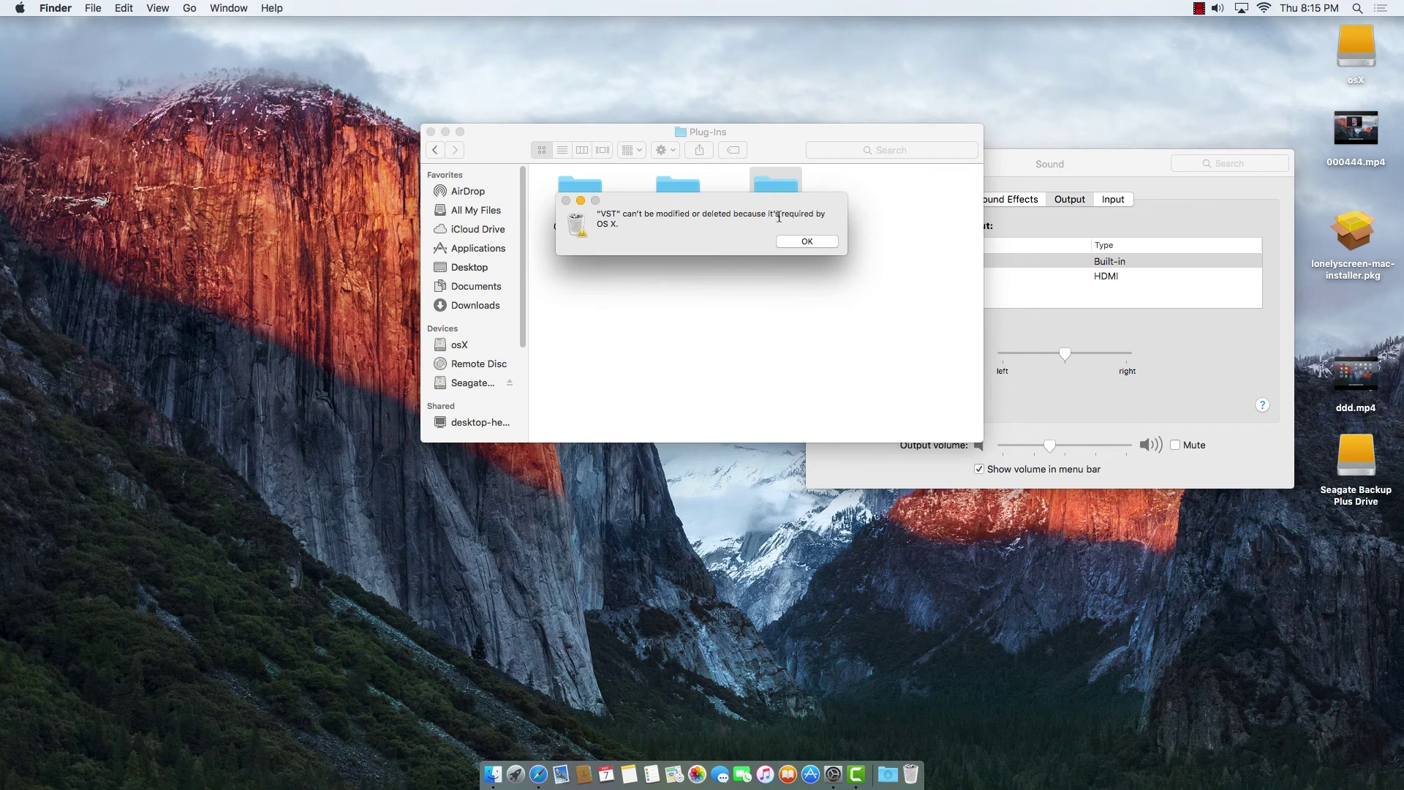
{"action": "left_click", "coordinate": [807, 241]}
{"action": "left_click", "coordinate": [688, 196]}
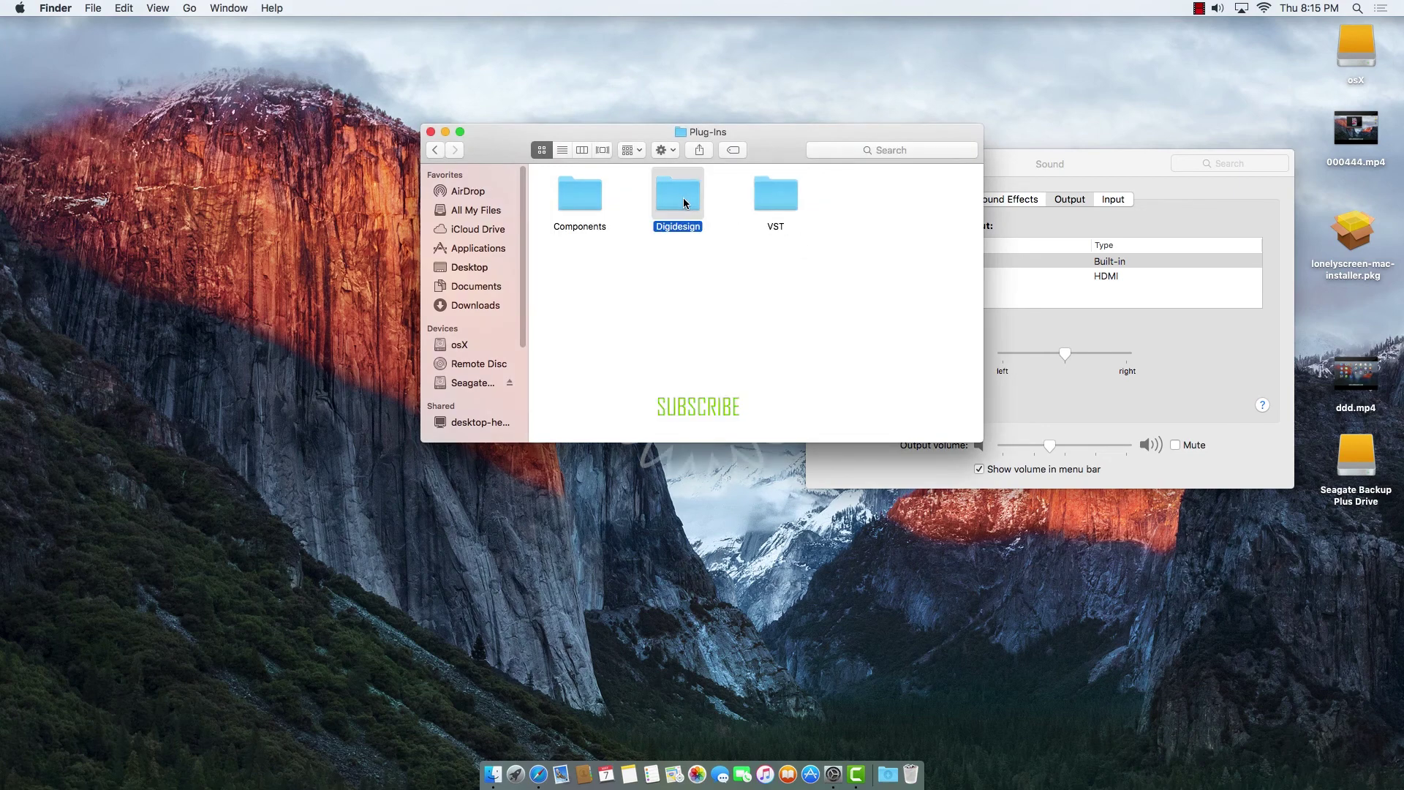
{"action": "double_click", "coordinate": [590, 196]}
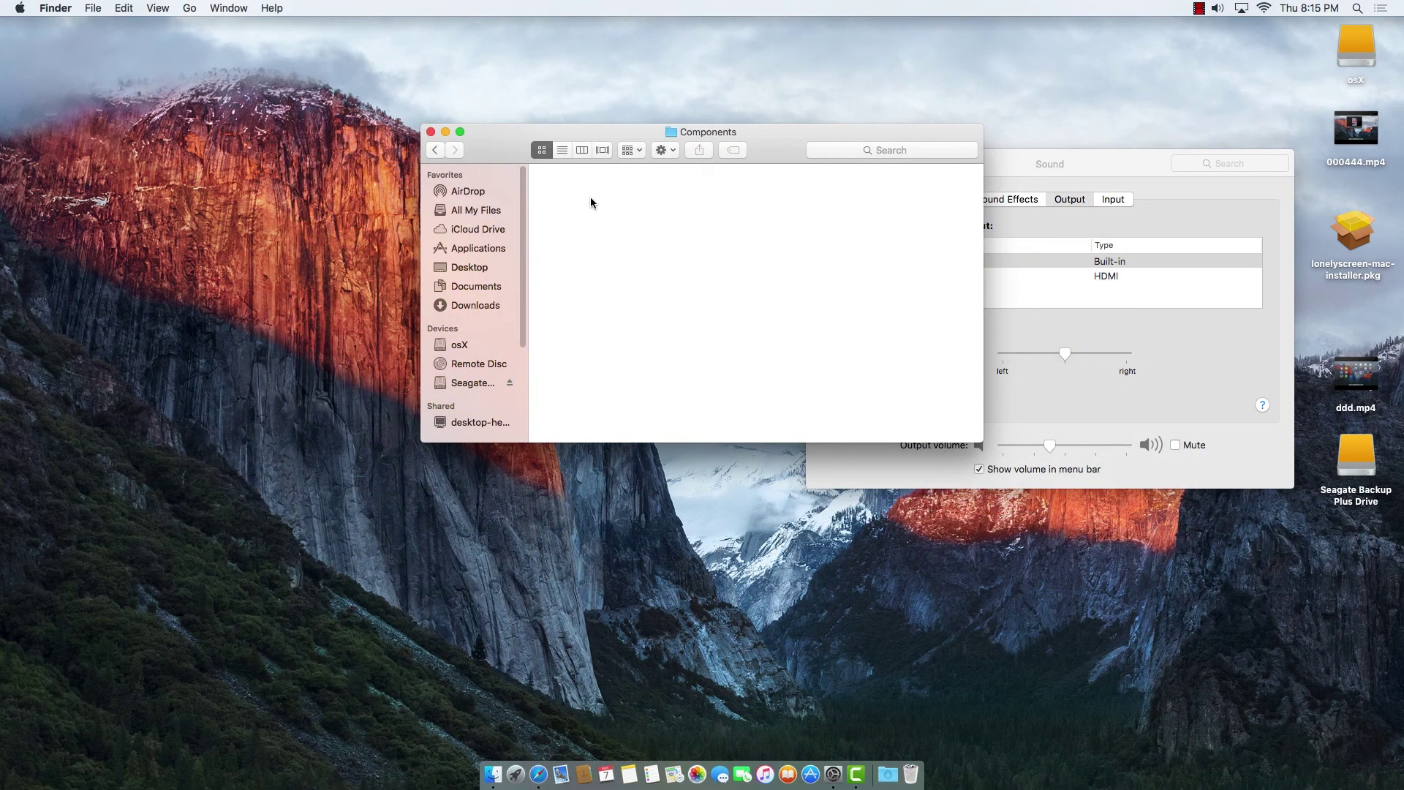